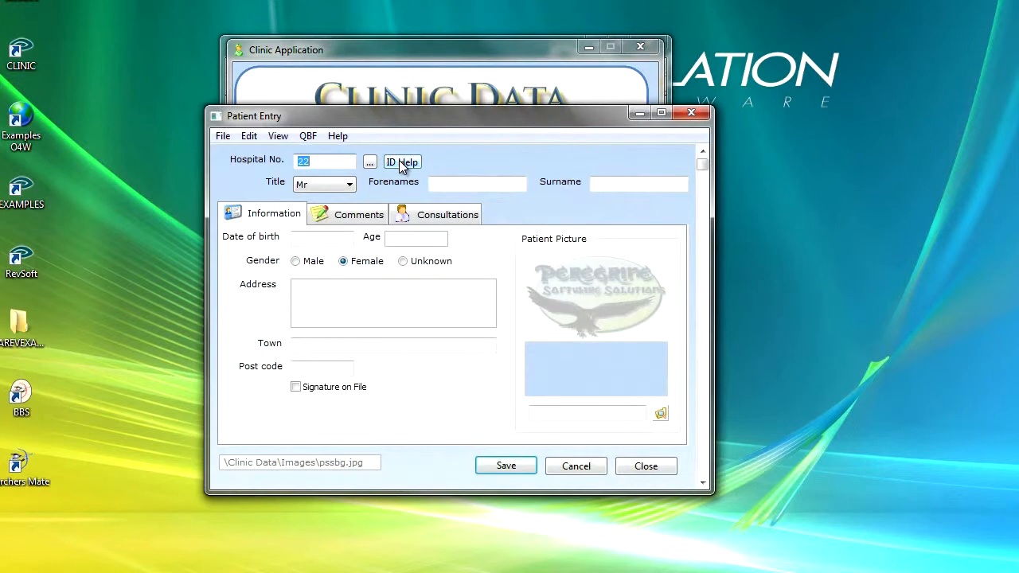
Step: Try the hospital number lookup button on the Patient Entry form, then close the form
click(356, 256)
click(348, 185)
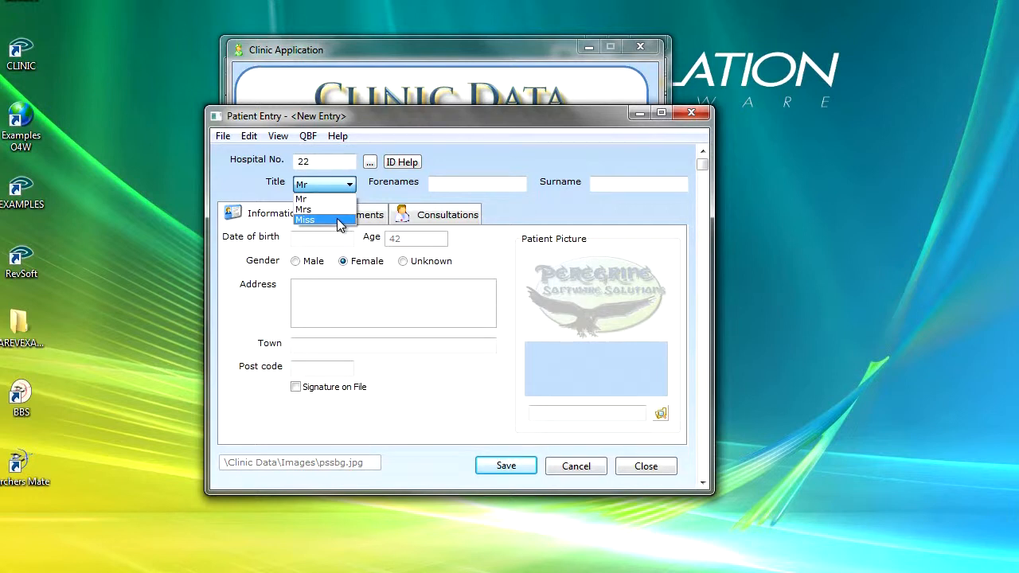
click(346, 162)
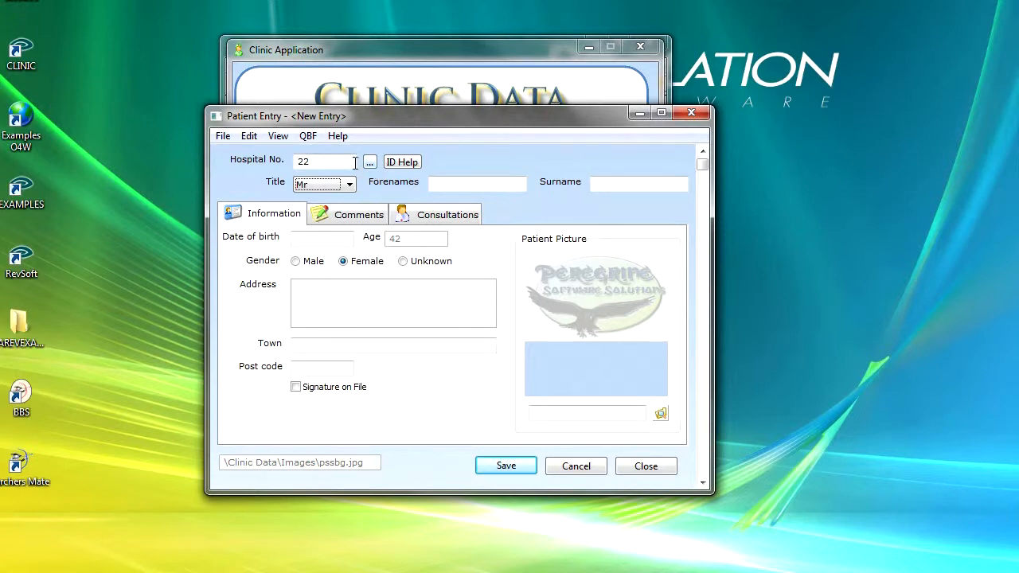
click(369, 165)
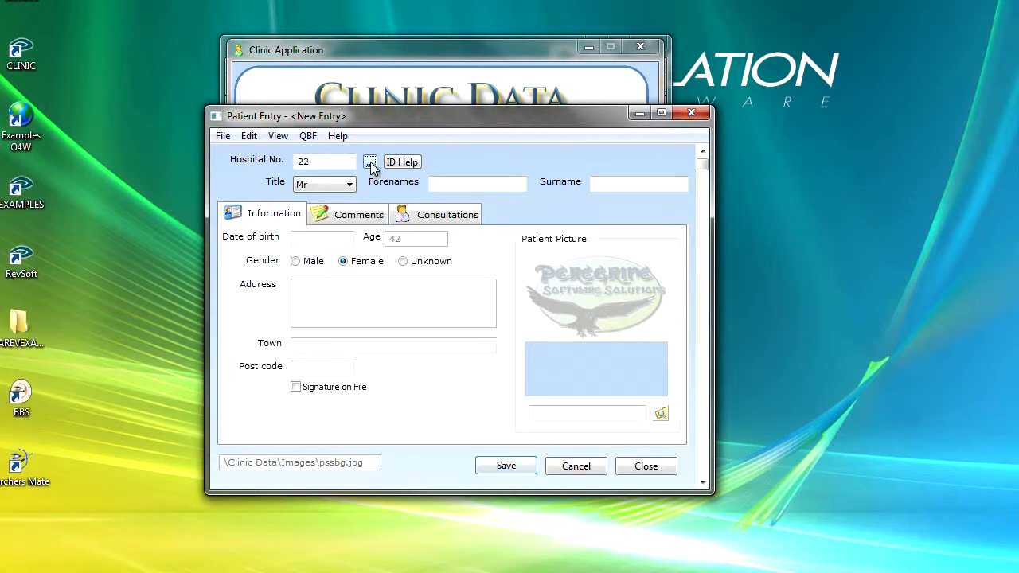
click(646, 468)
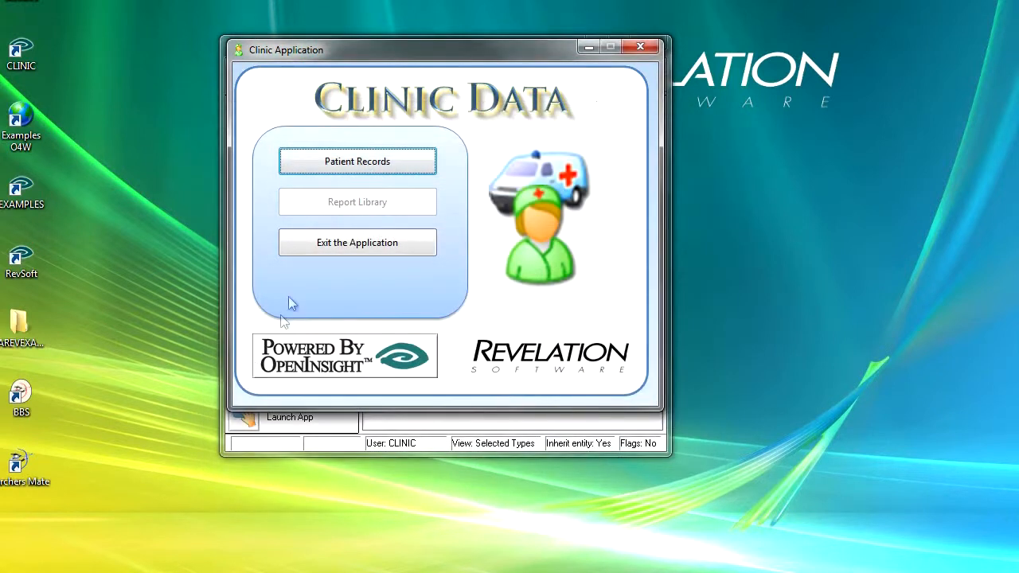
Step: Exit the Clinic Application and open the UI Workspace
click(641, 43)
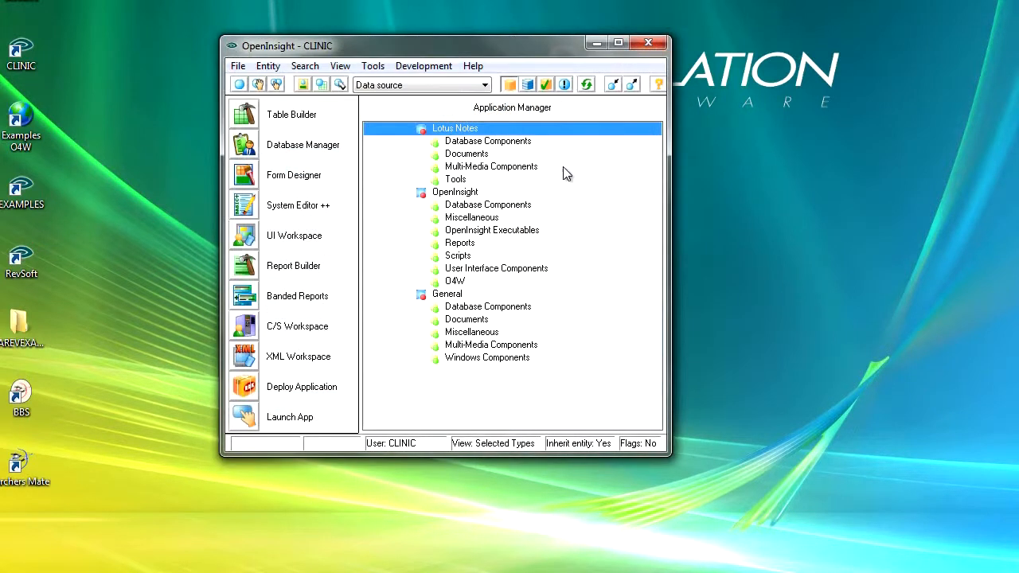
click(244, 235)
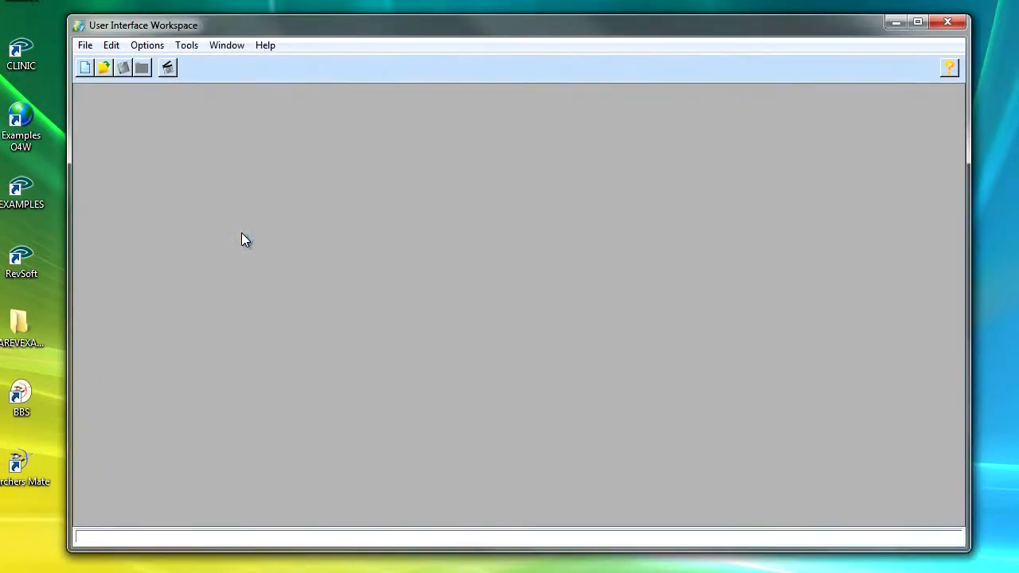
click(84, 47)
click(107, 65)
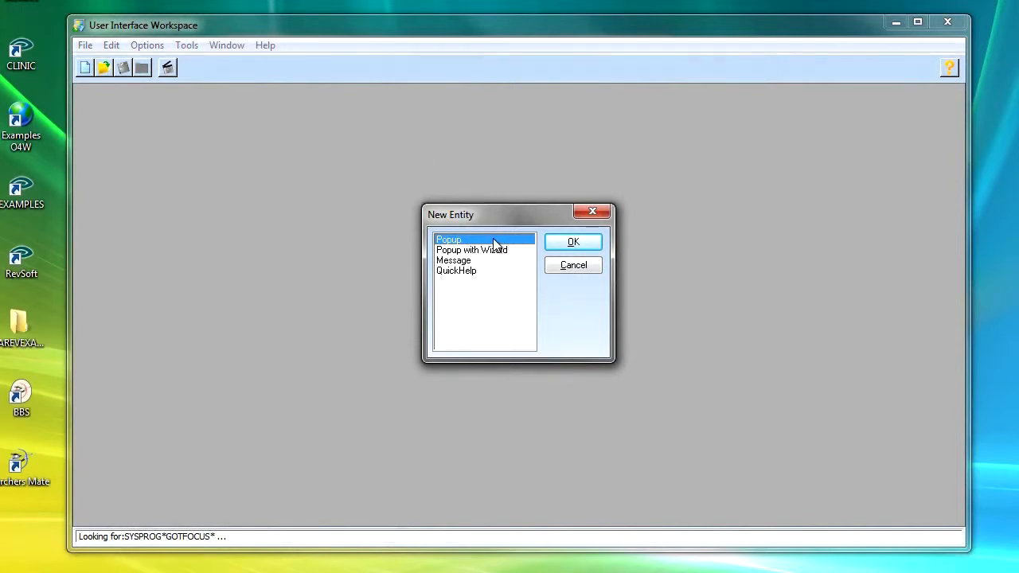
click(548, 244)
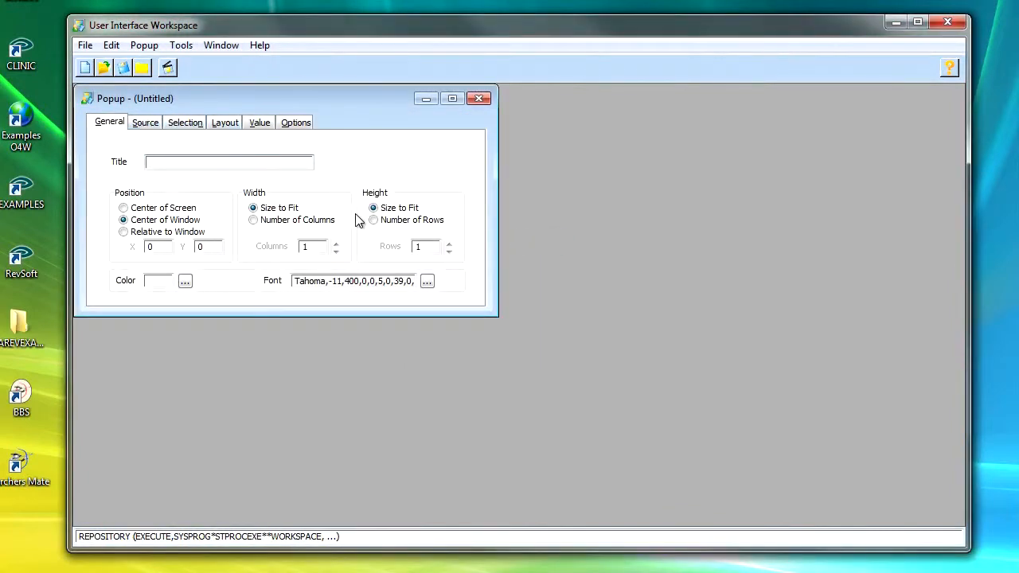
click(483, 98)
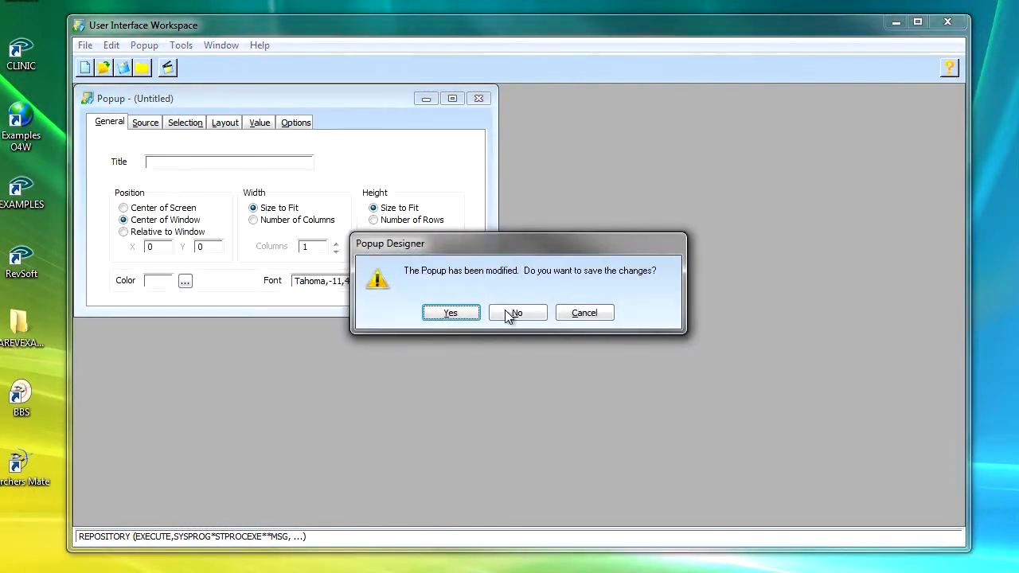
click(517, 312)
Step: Start a new Popup with Wizard and continue past the welcome page
click(85, 46)
click(102, 63)
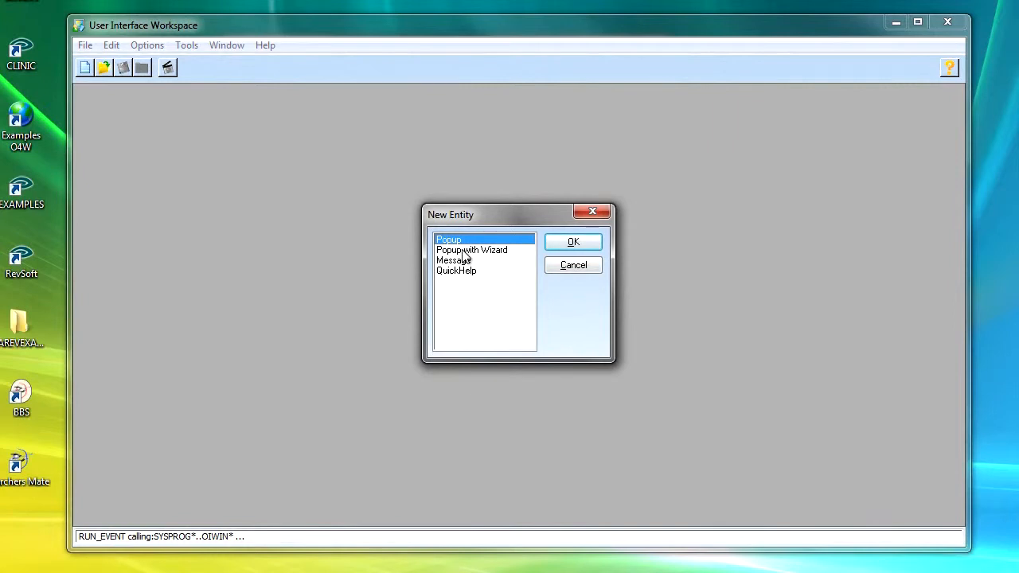
click(463, 251)
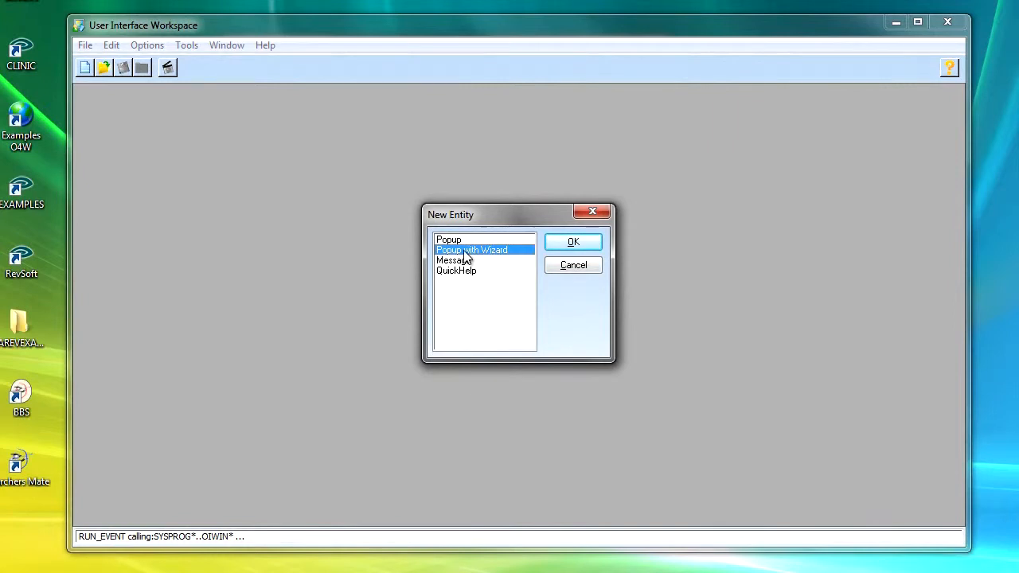
click(574, 243)
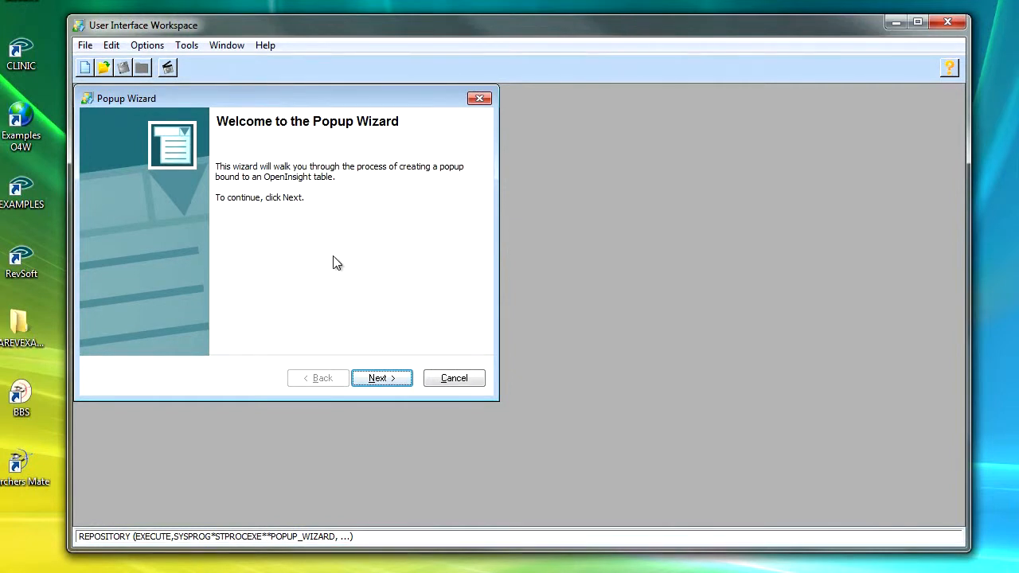
click(388, 378)
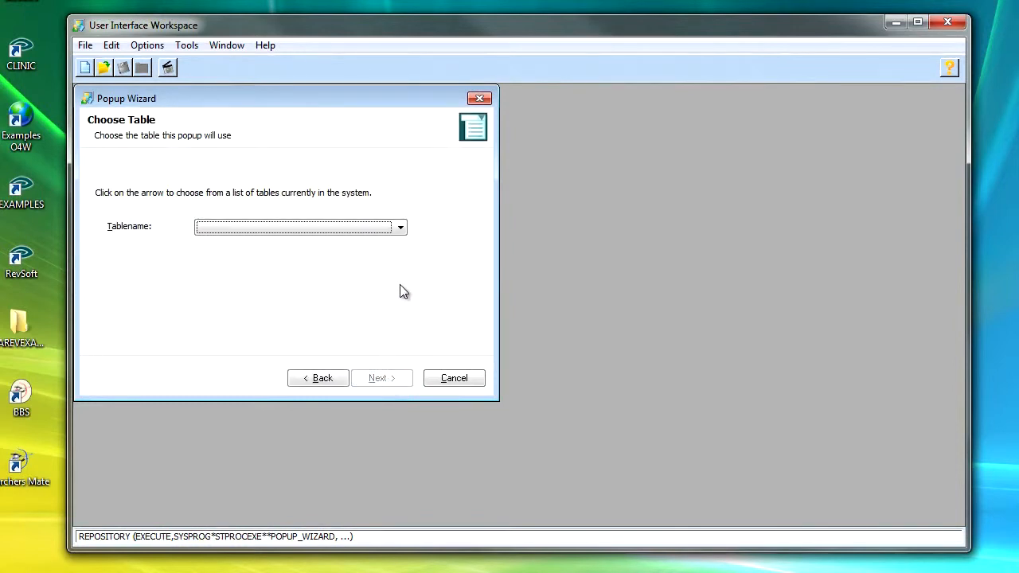
Step: Choose MP_PATIENT as the table the popup uses
click(401, 228)
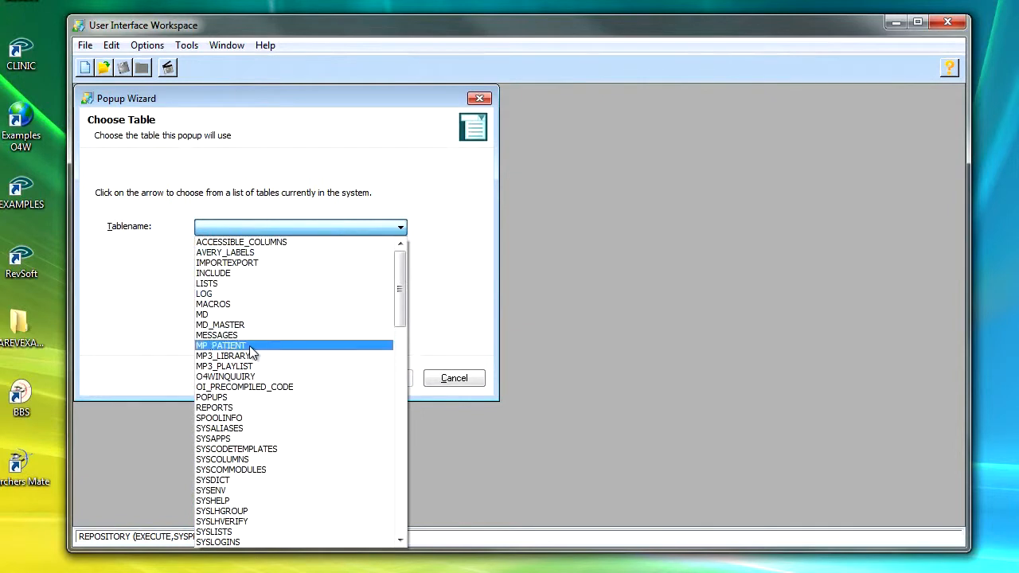
click(250, 347)
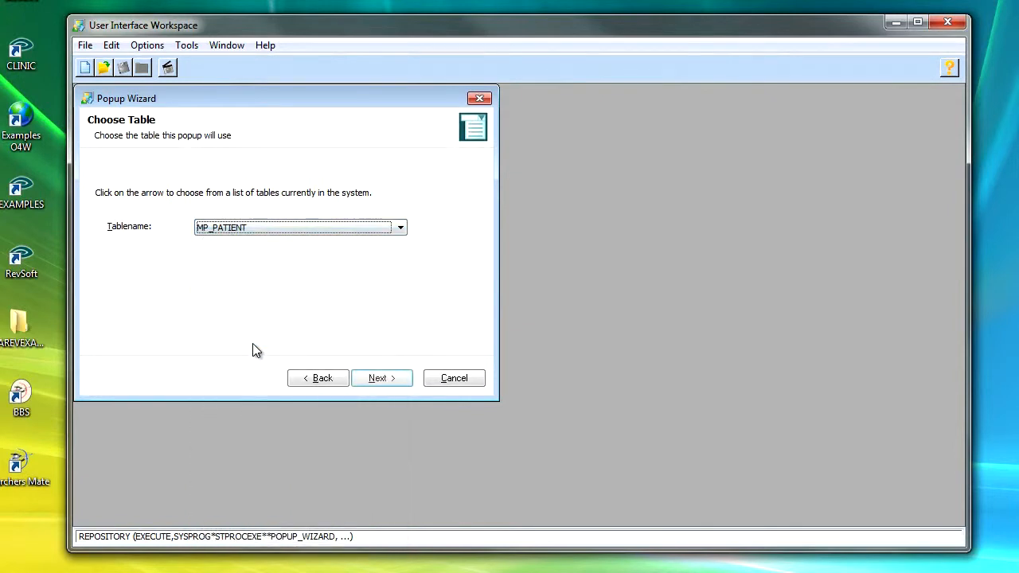
click(396, 383)
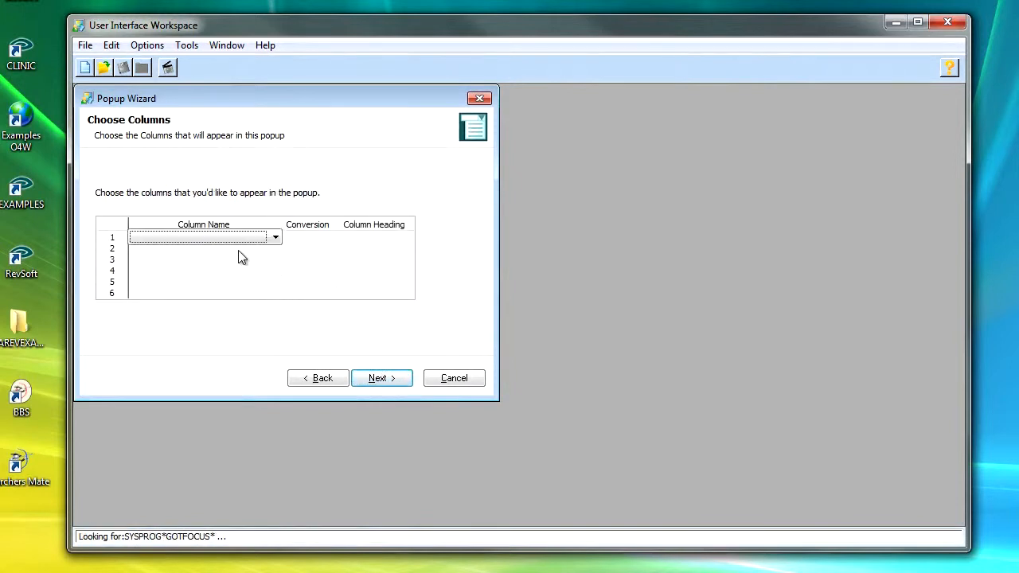
Step: Add the HOSPITAL_NUMBER, FORENAMES, SURNAME and DOB columns to the popup
click(275, 237)
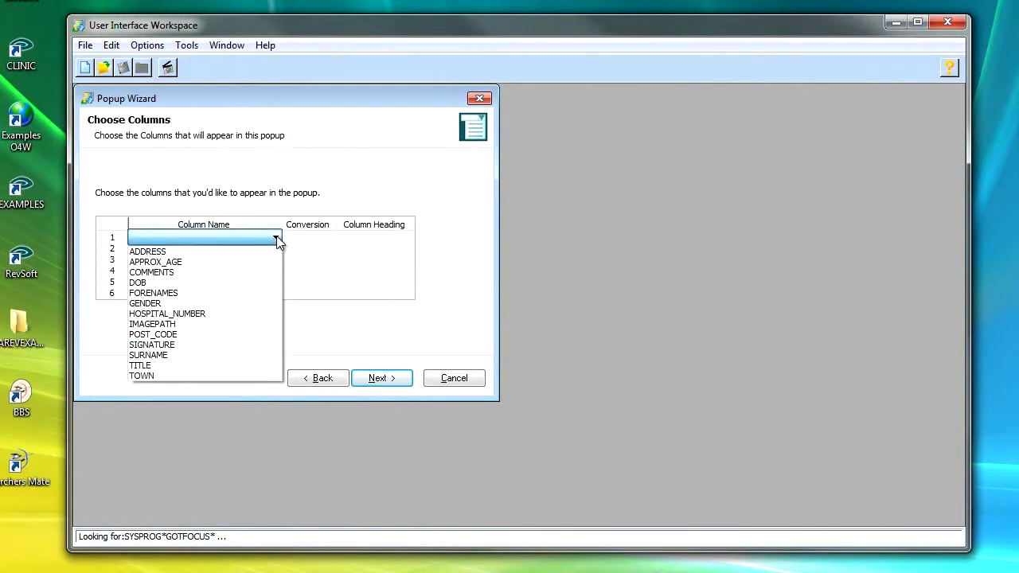
click(202, 315)
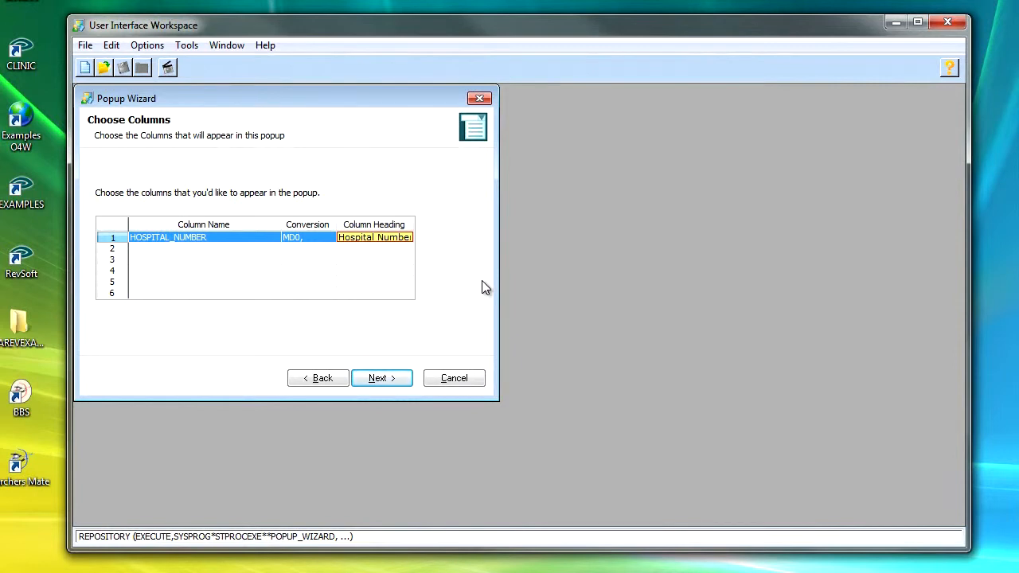
key(Tab)
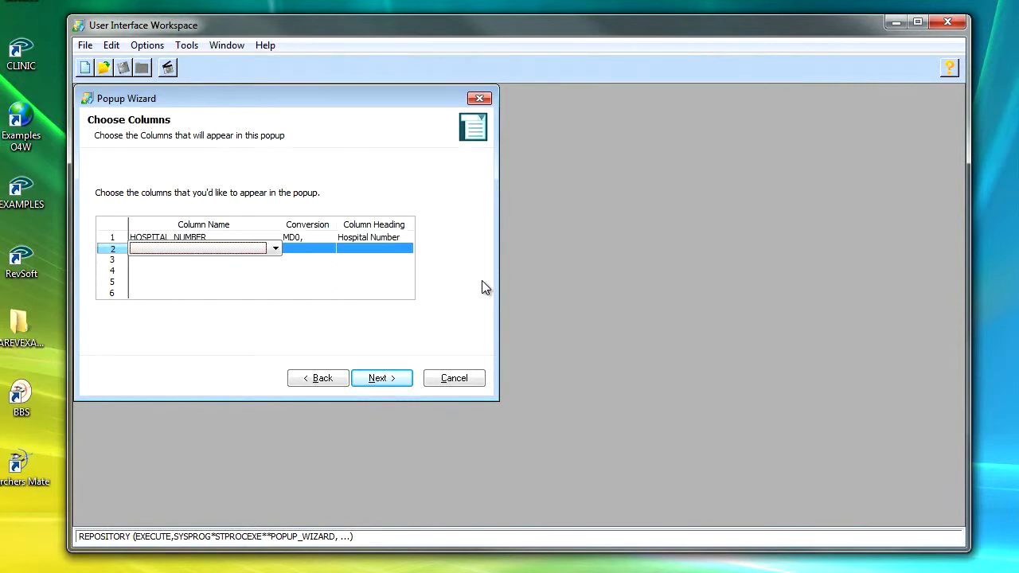
click(274, 249)
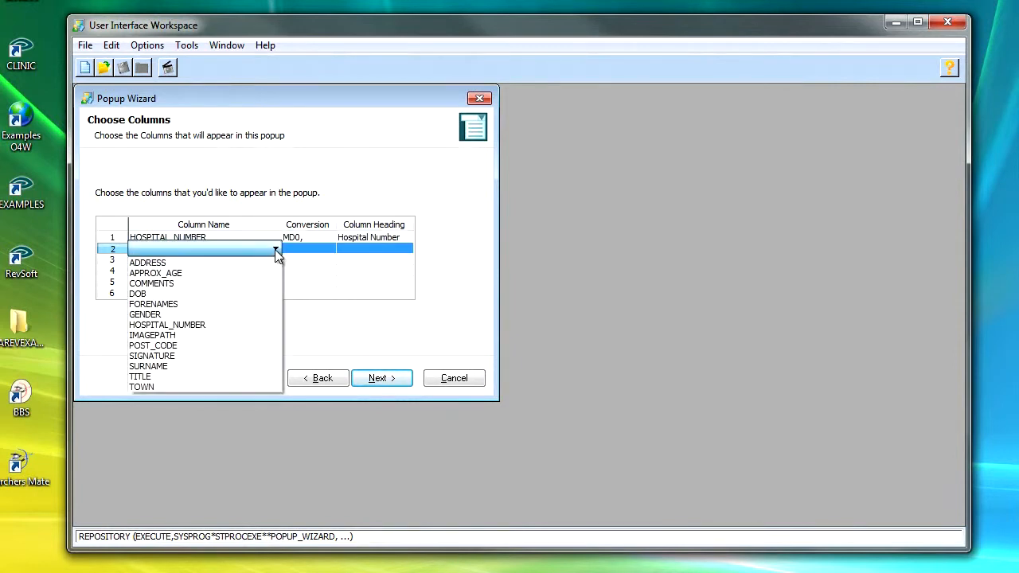
click(173, 304)
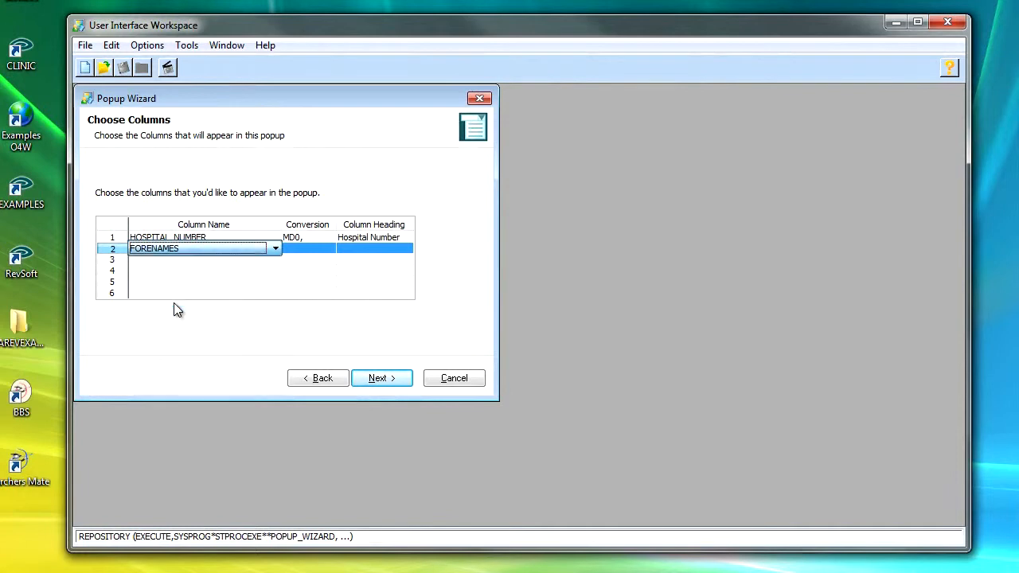
click(275, 261)
click(276, 259)
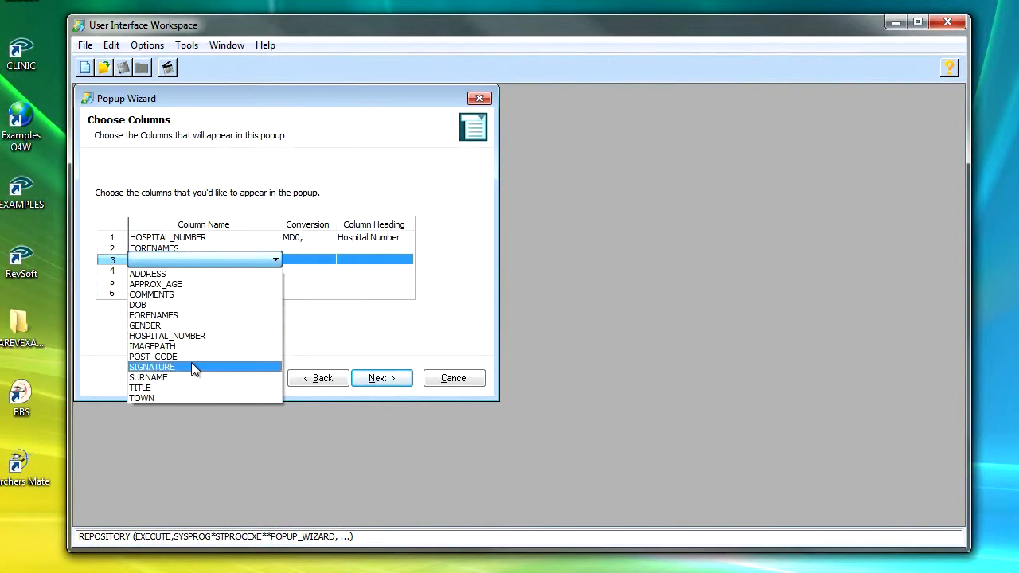
click(191, 377)
click(276, 272)
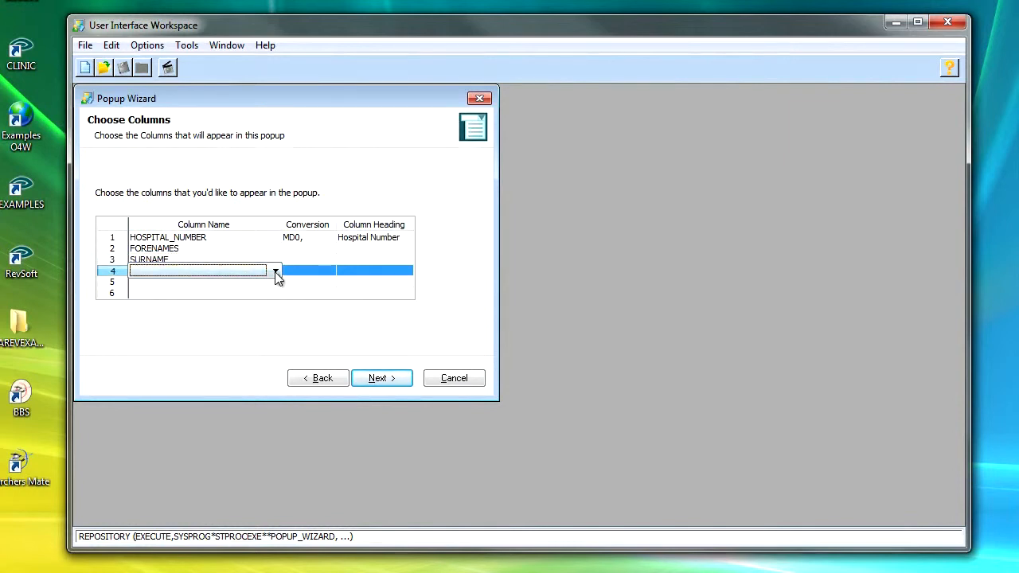
click(276, 272)
click(211, 320)
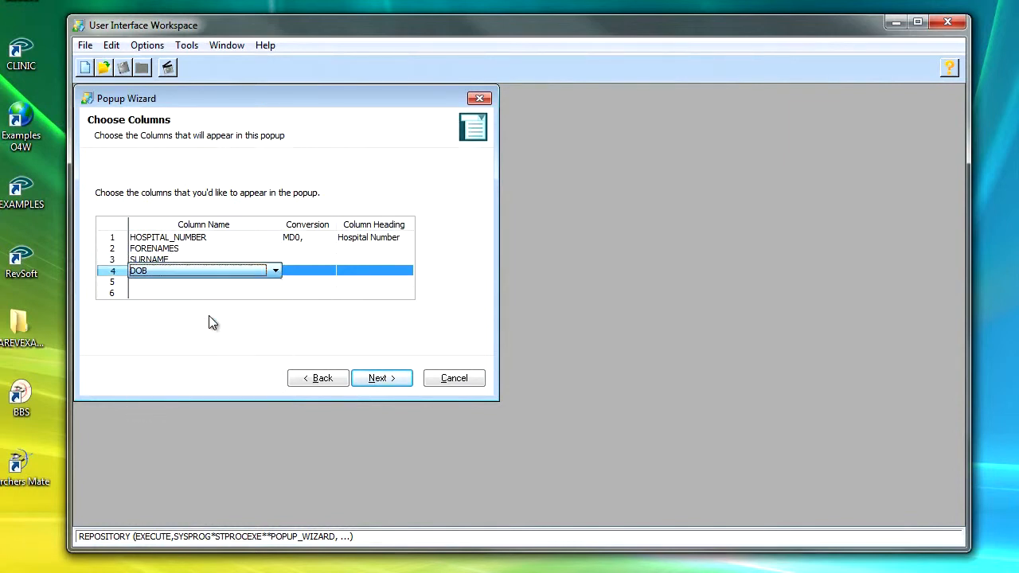
Step: Fill in the columns' conversions and headings, setting the DOB heading to 'Date of Birth'
click(301, 283)
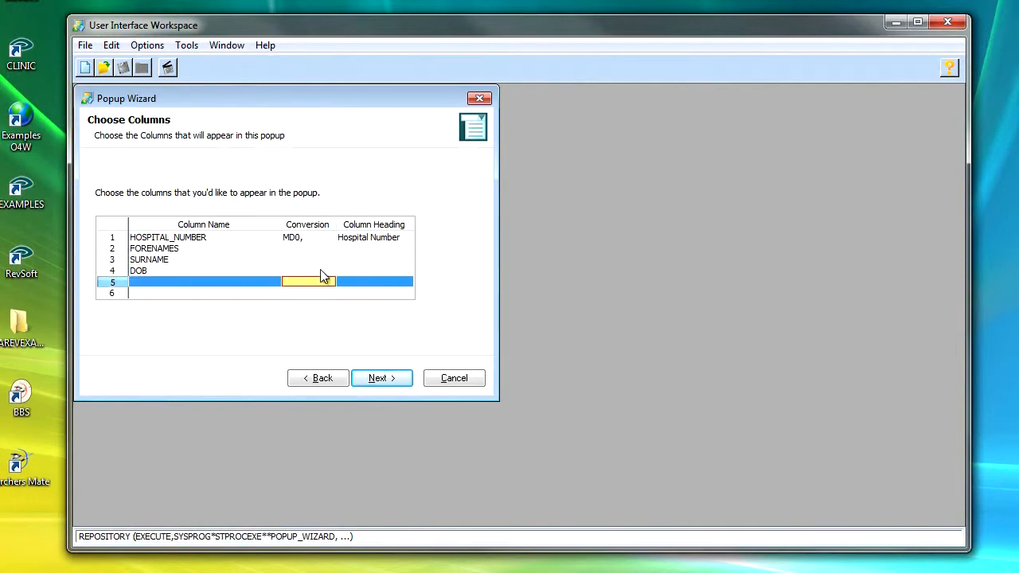
click(320, 271)
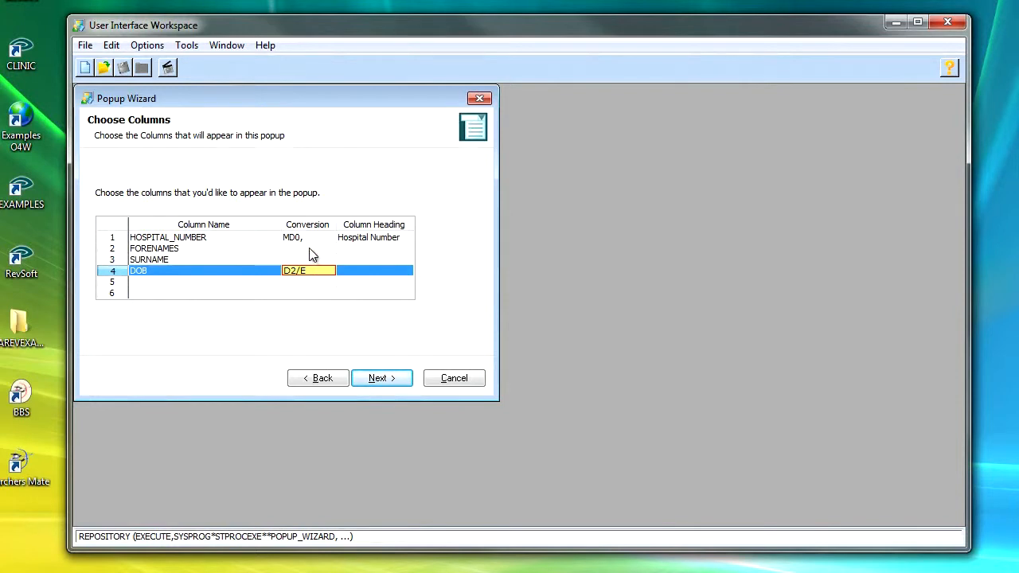
click(309, 249)
click(309, 257)
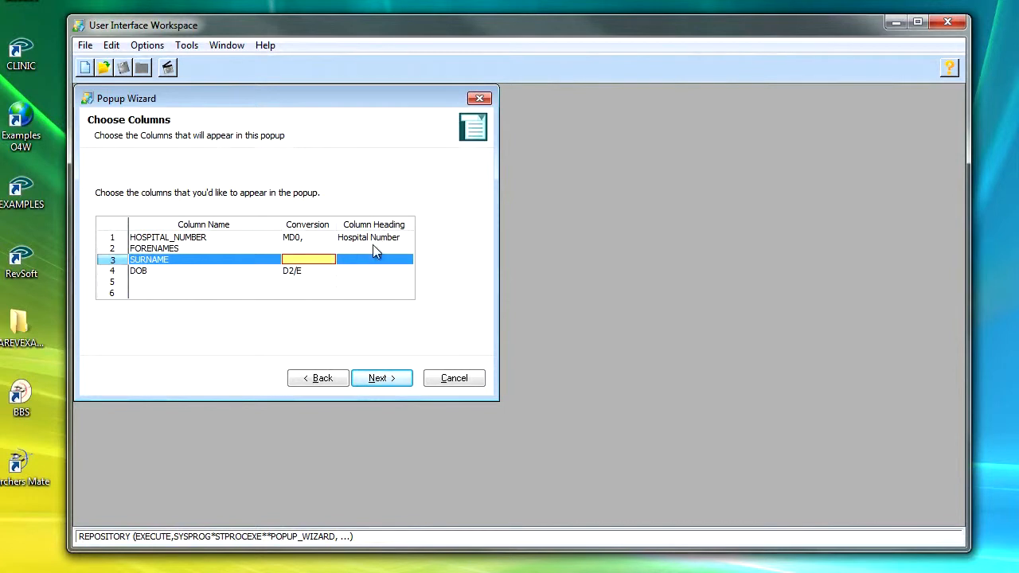
click(393, 249)
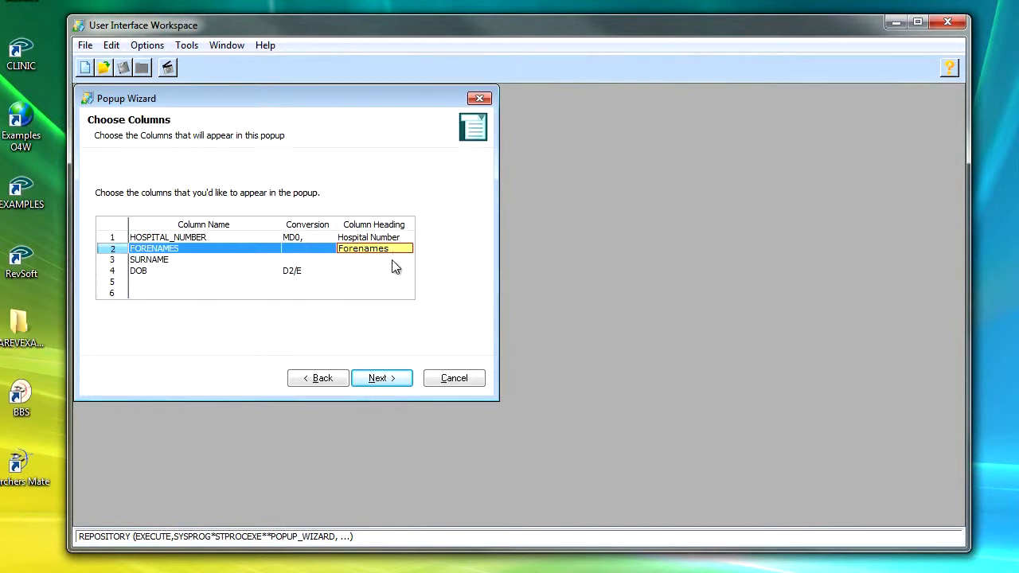
click(391, 259)
click(391, 272)
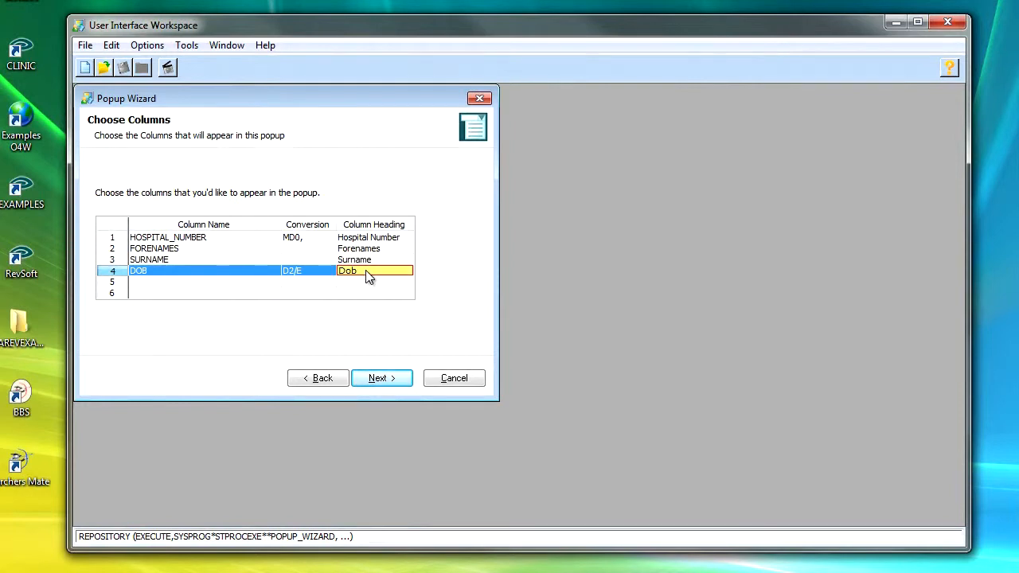
text(Date of Birth)
Step: Name the popup HOSPITAL NUMBER
click(382, 380)
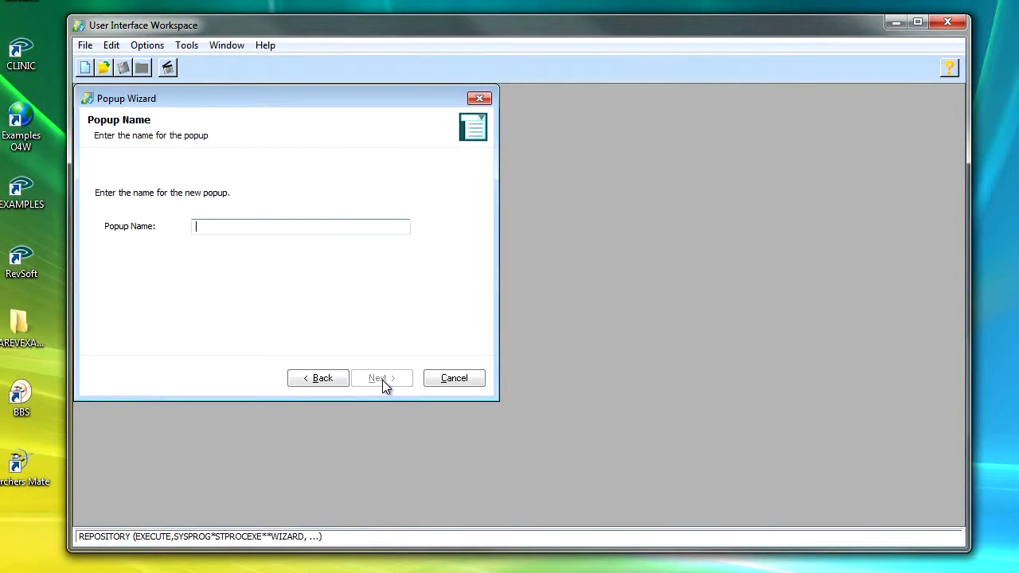
text(HOSPITAL NUMBER)
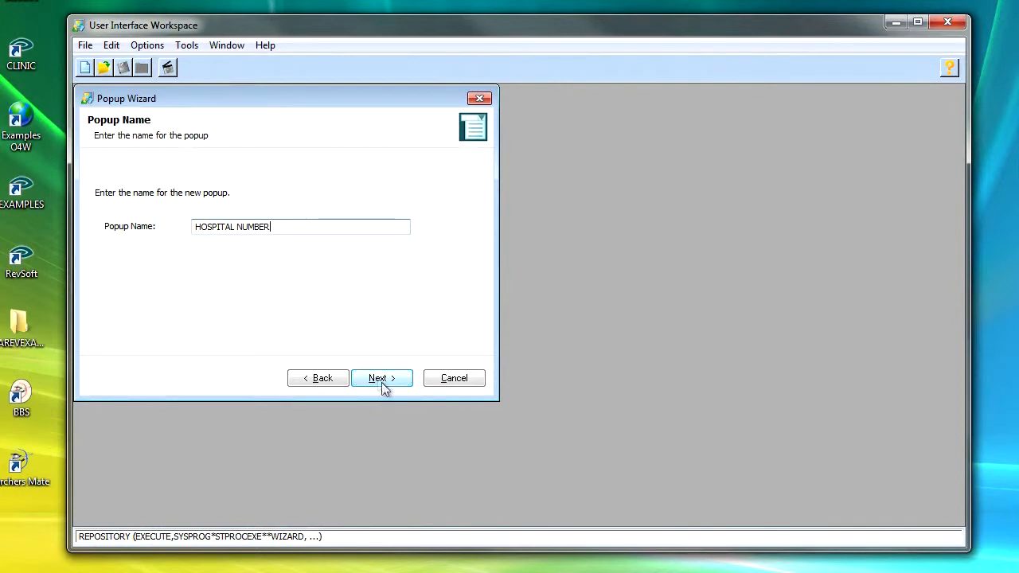
click(382, 382)
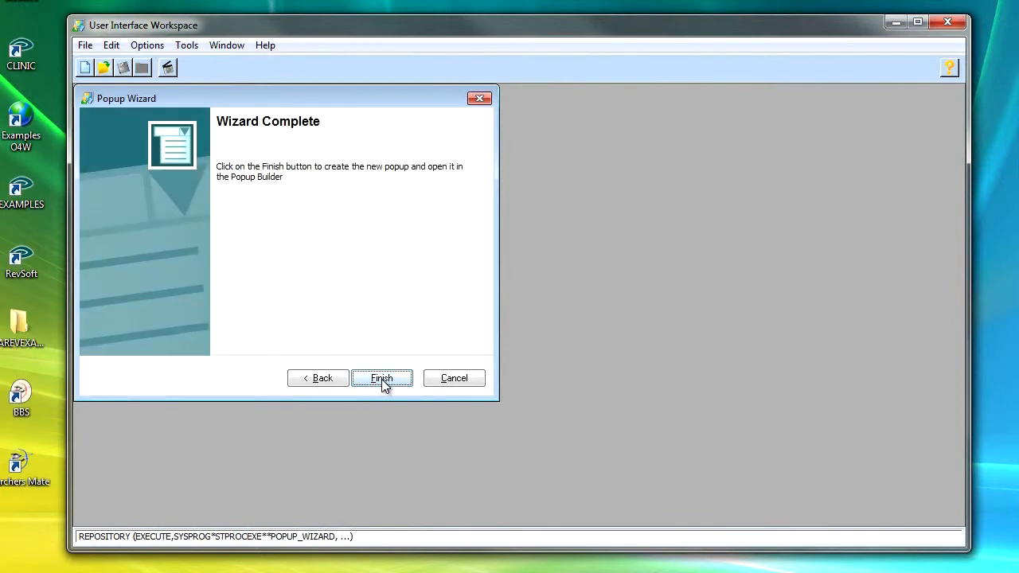
Step: Finish the wizard, replacing the existing HOSPITAL NUMBER popup, and open its source settings
click(382, 379)
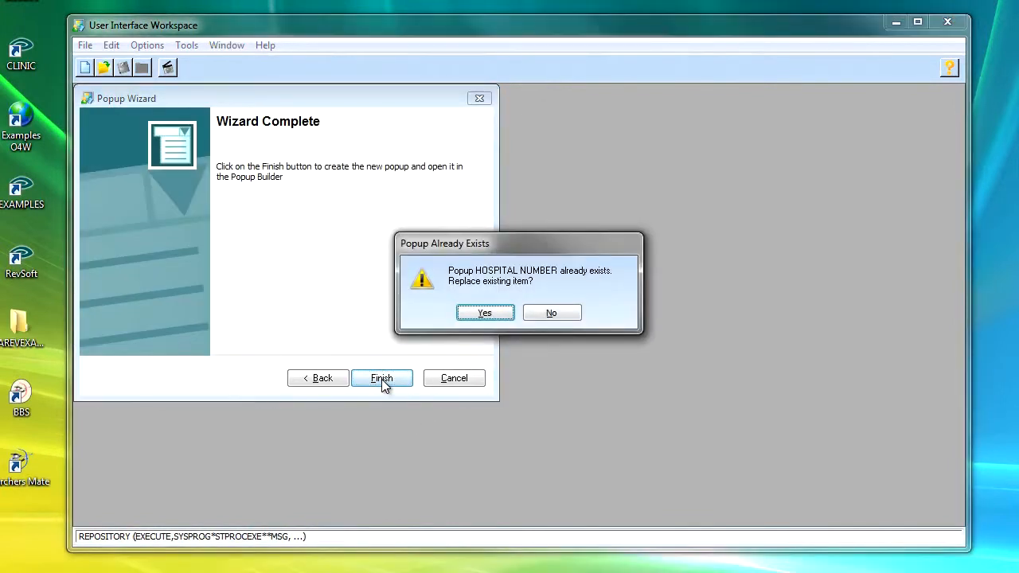
click(485, 314)
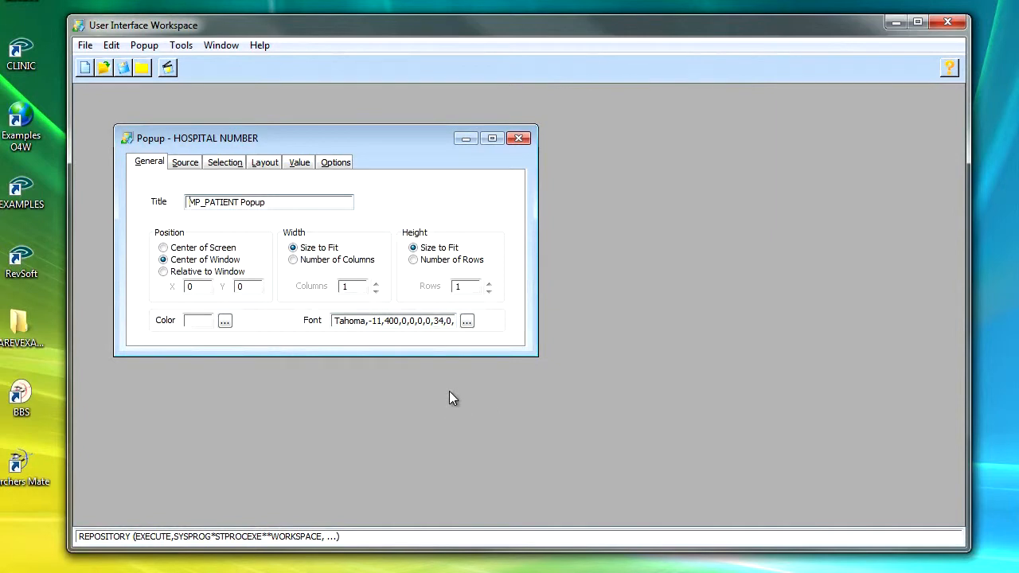
click(185, 163)
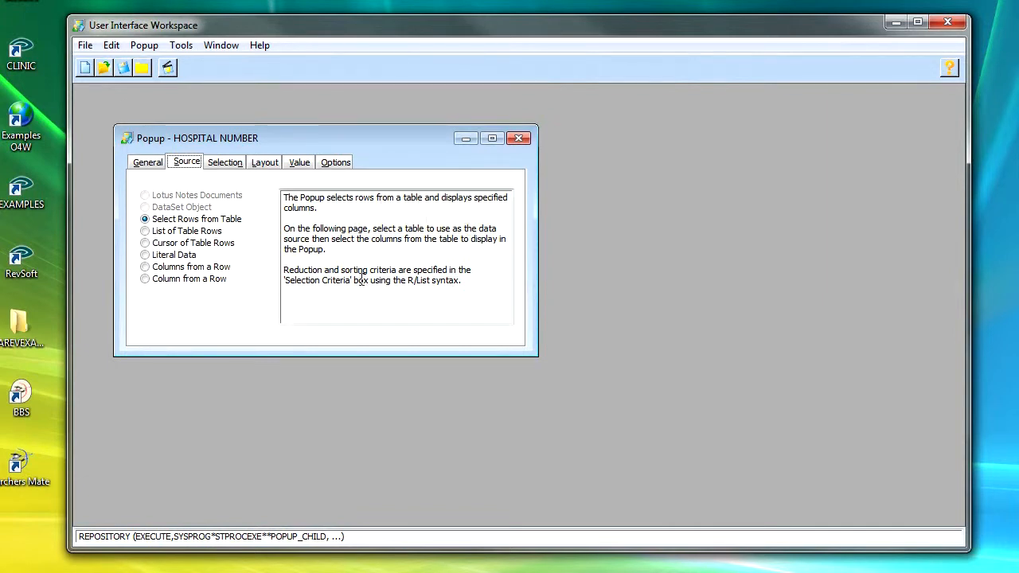
Step: Keep the Select Rows from Table source and add the POST_CODE column to the popup's selected columns
click(145, 256)
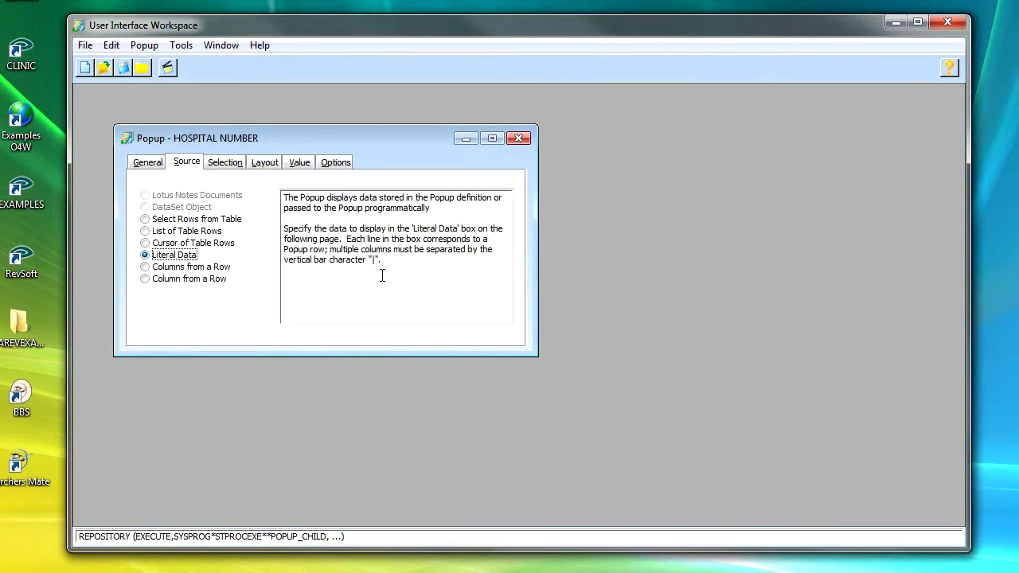
click(146, 221)
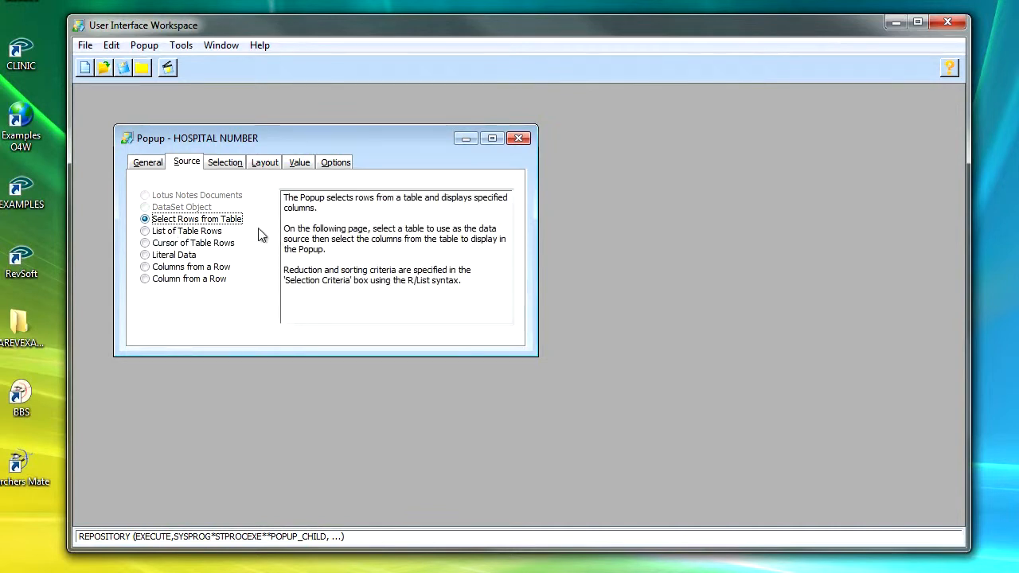
click(225, 163)
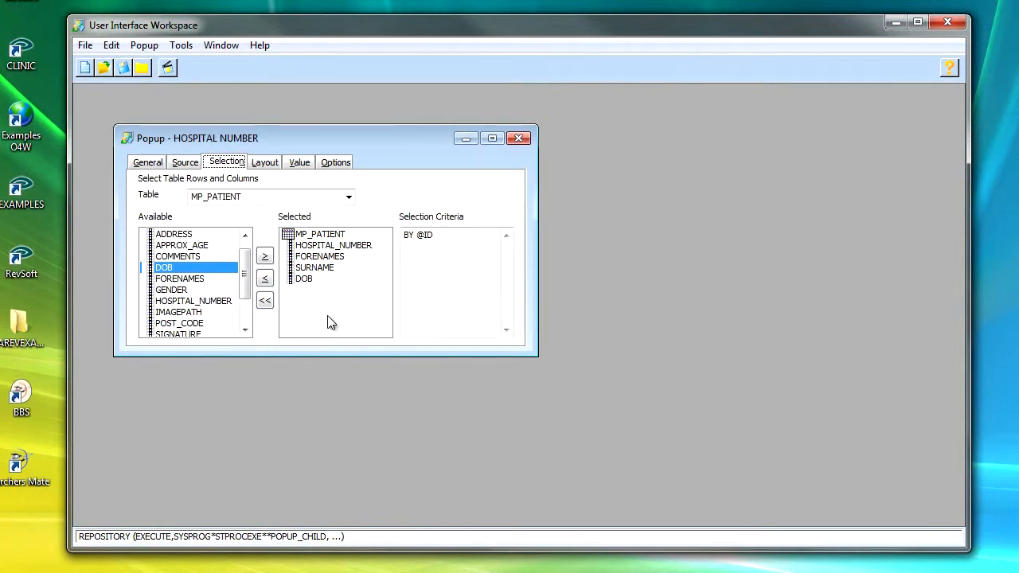
scroll(245, 288, down, 2)
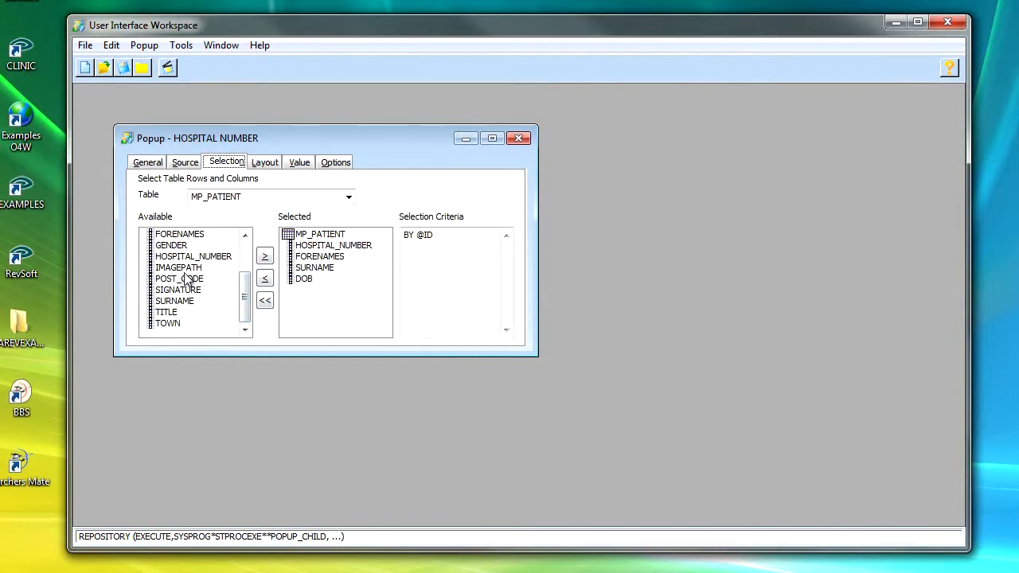
click(191, 280)
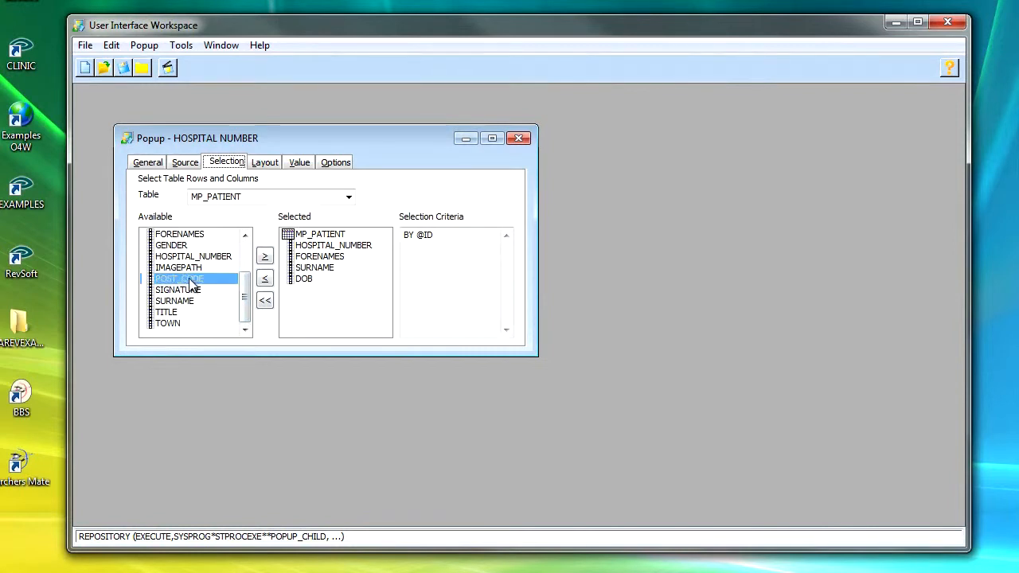
click(265, 257)
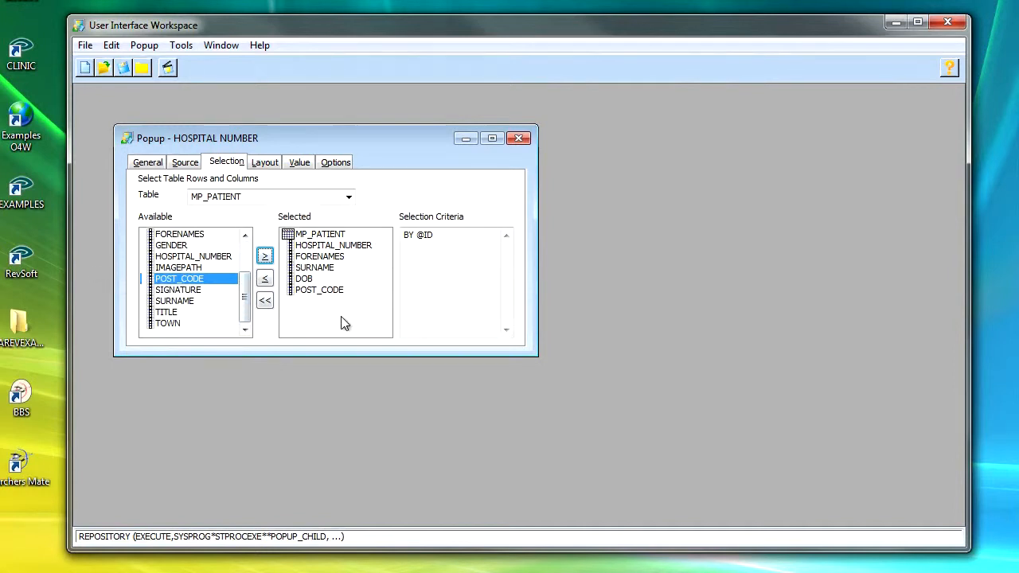
Step: Change the HOSPITAL_NUMBER column heading to 'Hospital No' in the layout
click(265, 163)
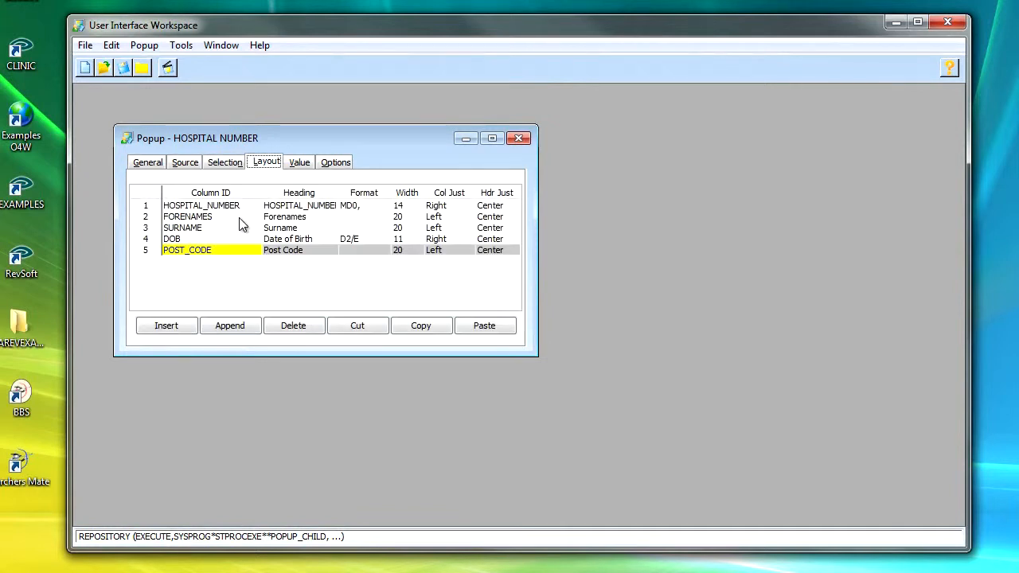
click(307, 206)
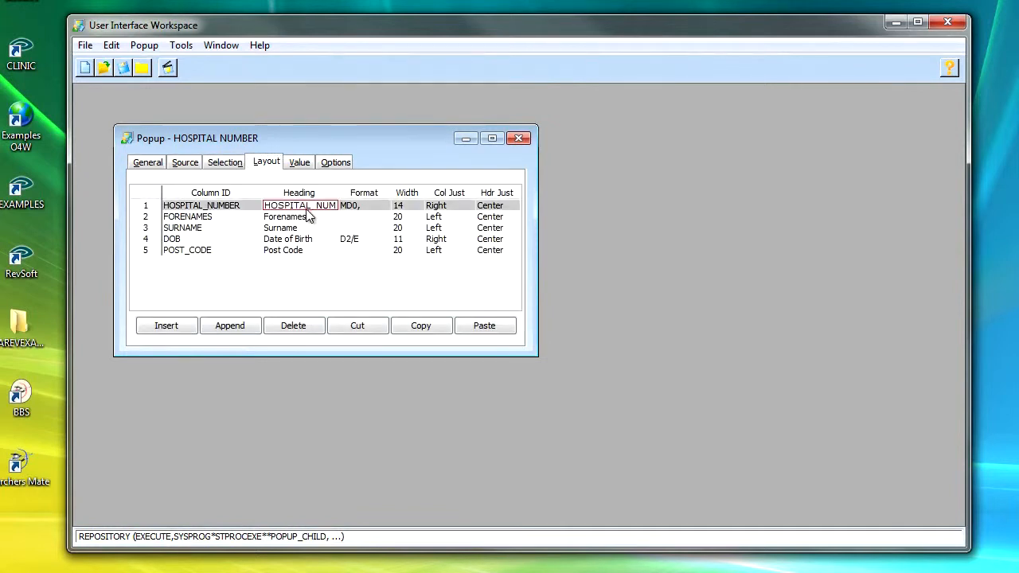
text(Hospital nu)
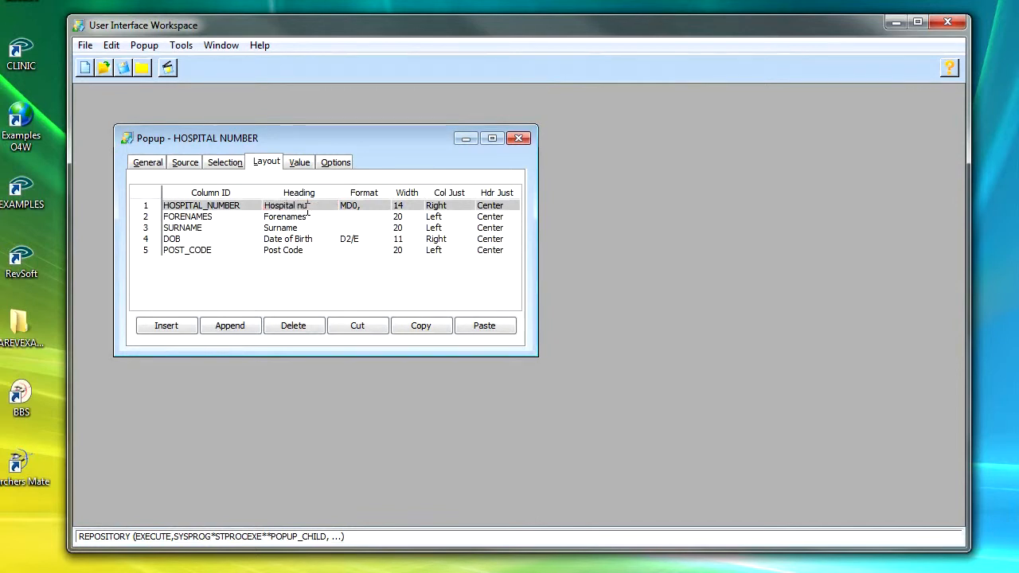
text(mber)
key(BackSpace)
key(BackSpace)
key(BackSpace)
key(BackSpace)
key(BackSpace)
key(BackSpace)
text(Number)
key(Tab)
key(Tab)
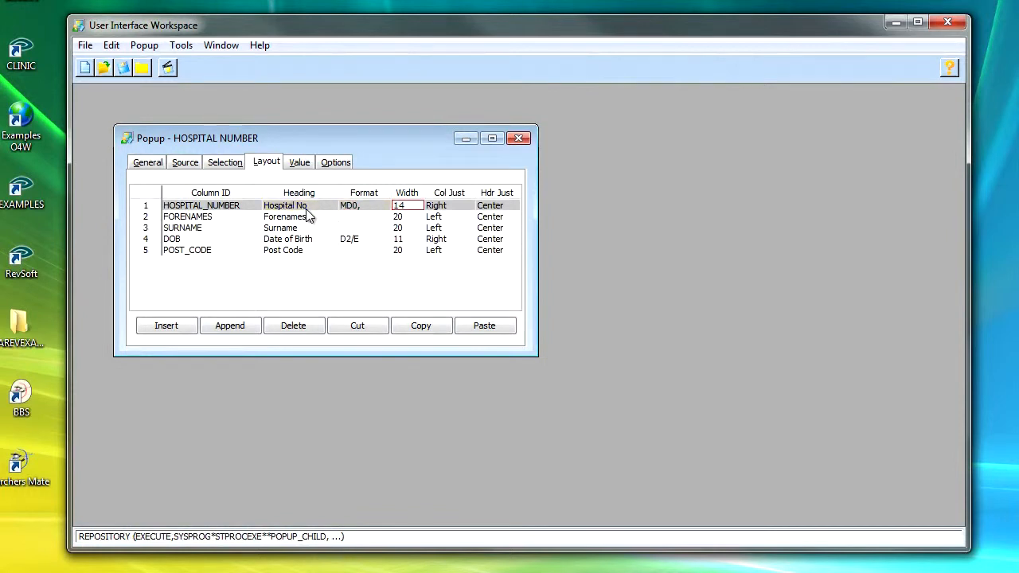
Step: Set the HOSPITAL_NUMBER column width to 5 and its column justification to Center
text(5)
key(Tab)
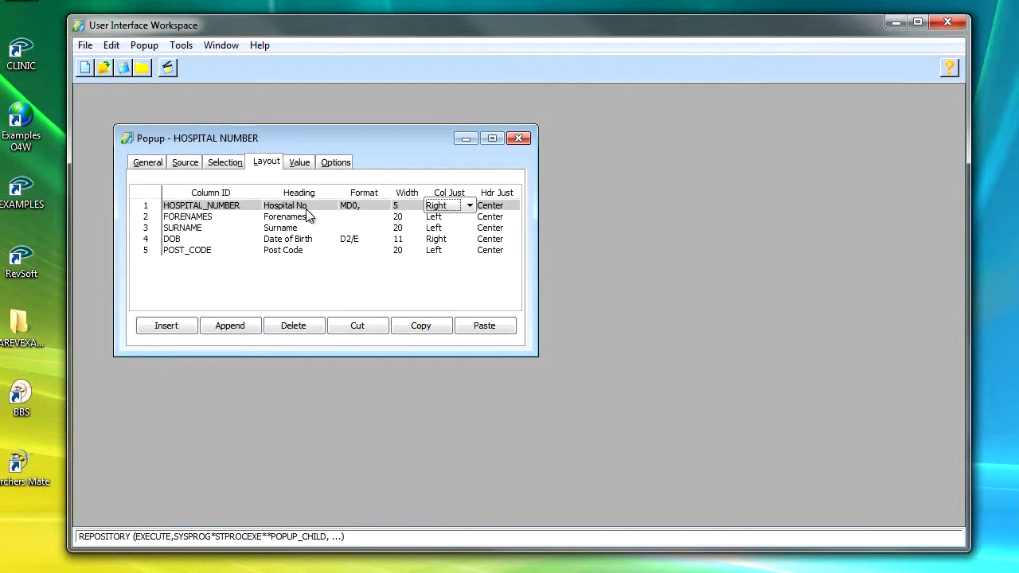
key(c)
click(470, 207)
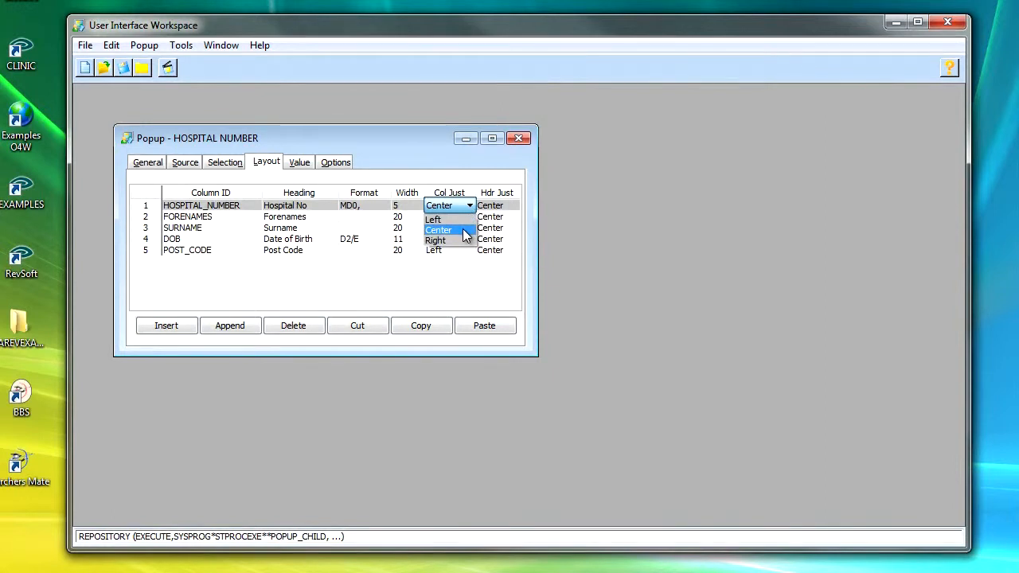
click(464, 230)
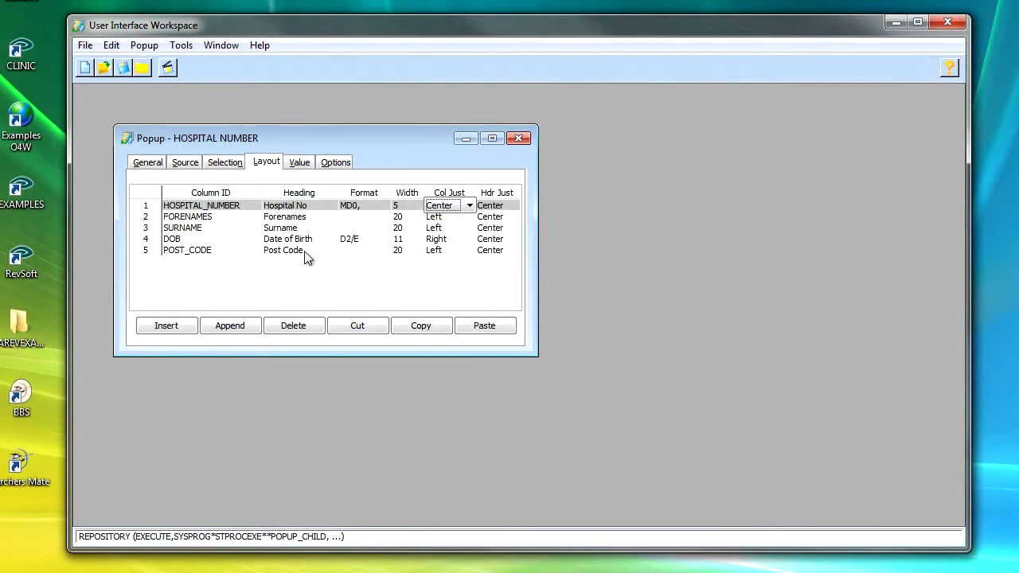
Step: Set the POST_CODE column width to 10 and the DOB column justification to Left
click(408, 251)
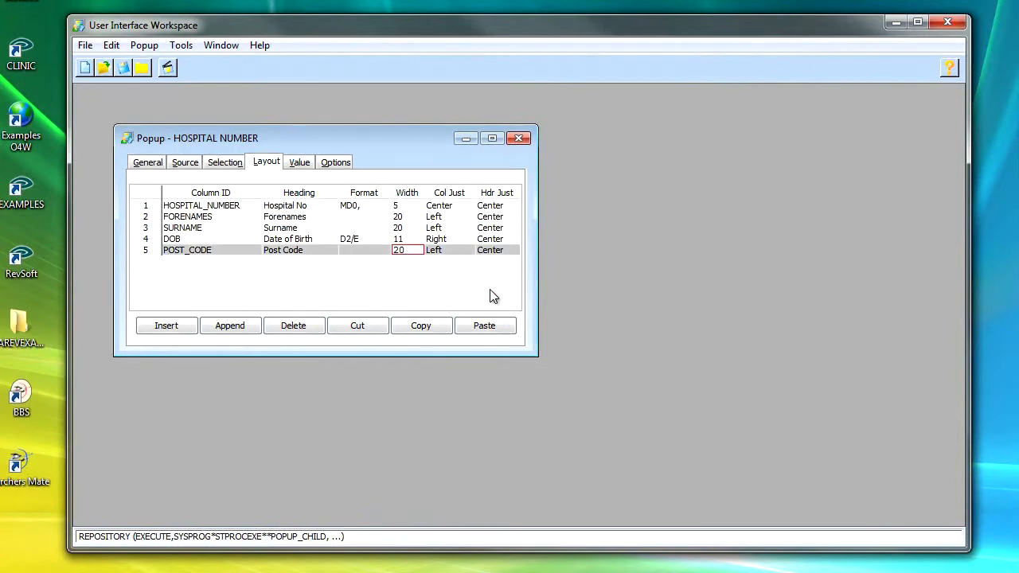
text(10)
click(465, 238)
click(469, 239)
click(458, 256)
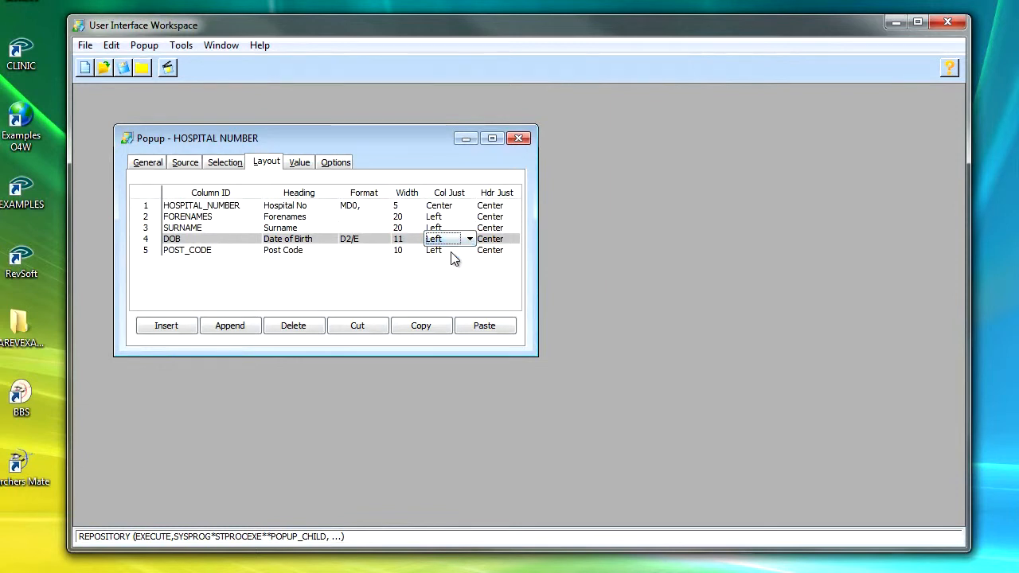
Step: Set the popup's selection mode to Multiple
click(300, 163)
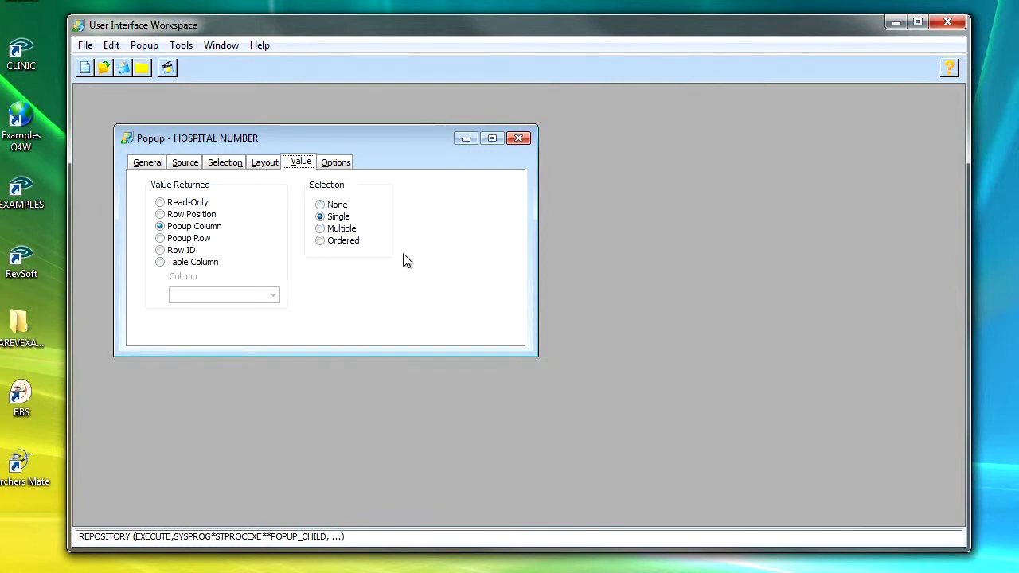
click(321, 229)
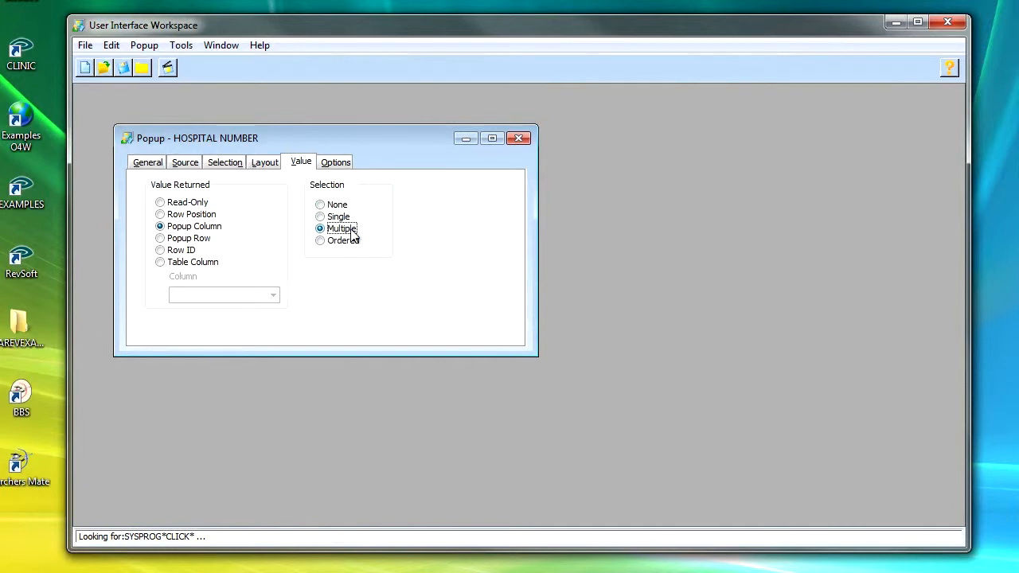
Step: Enable the Printable, Horizontal-Lock Columns and Show Gauge When Loading options
click(337, 166)
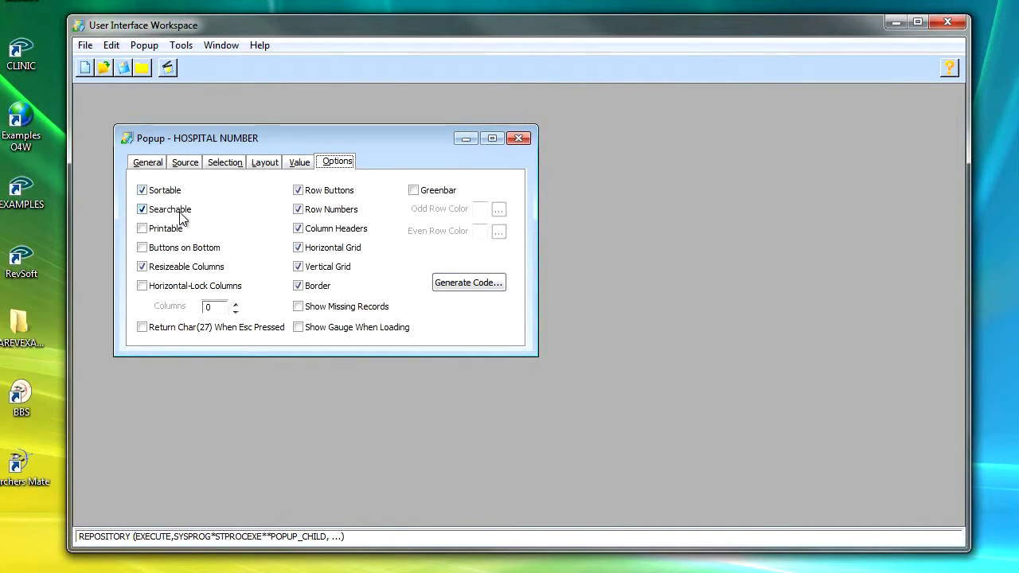
click(146, 230)
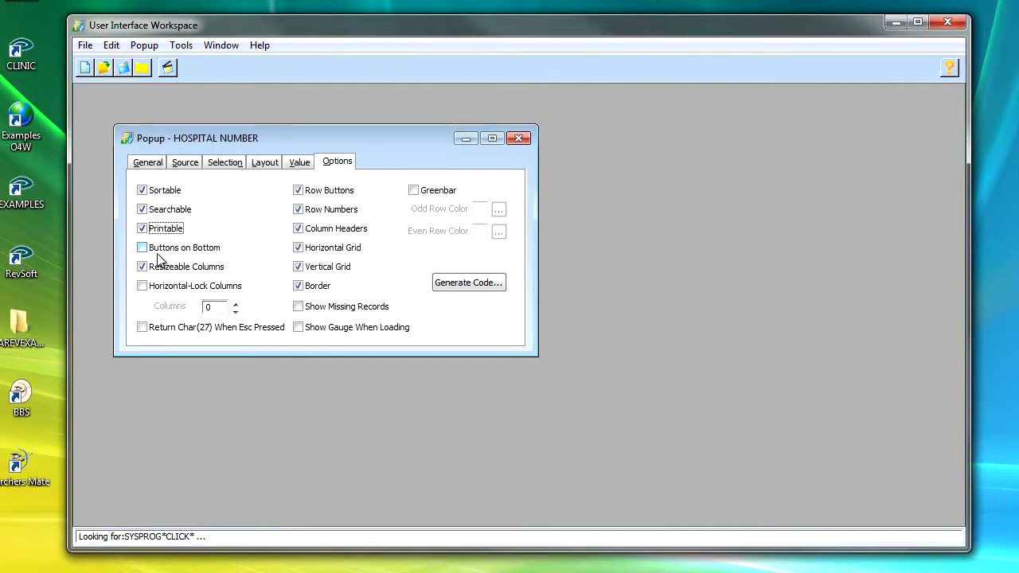
click(143, 287)
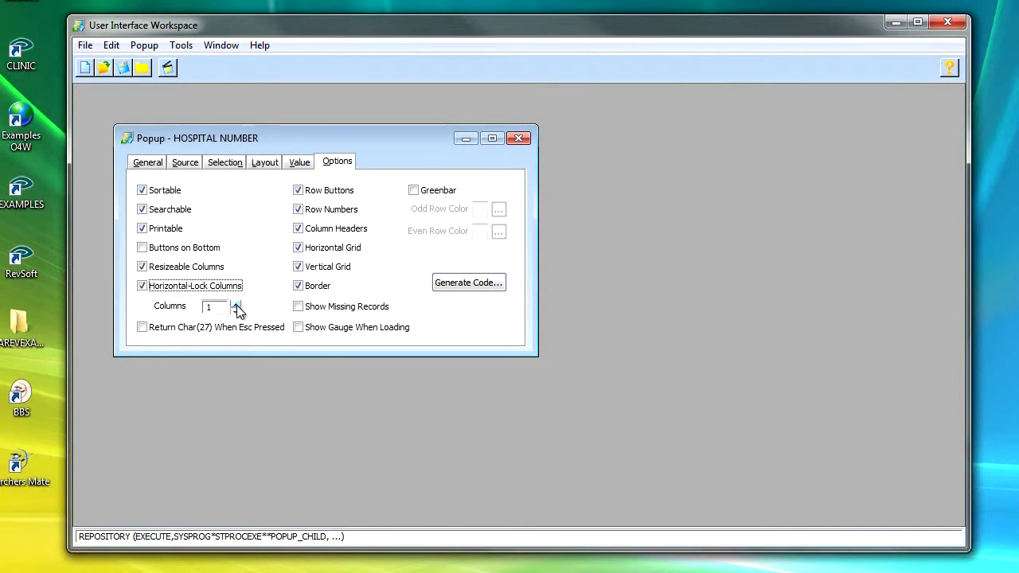
click(299, 326)
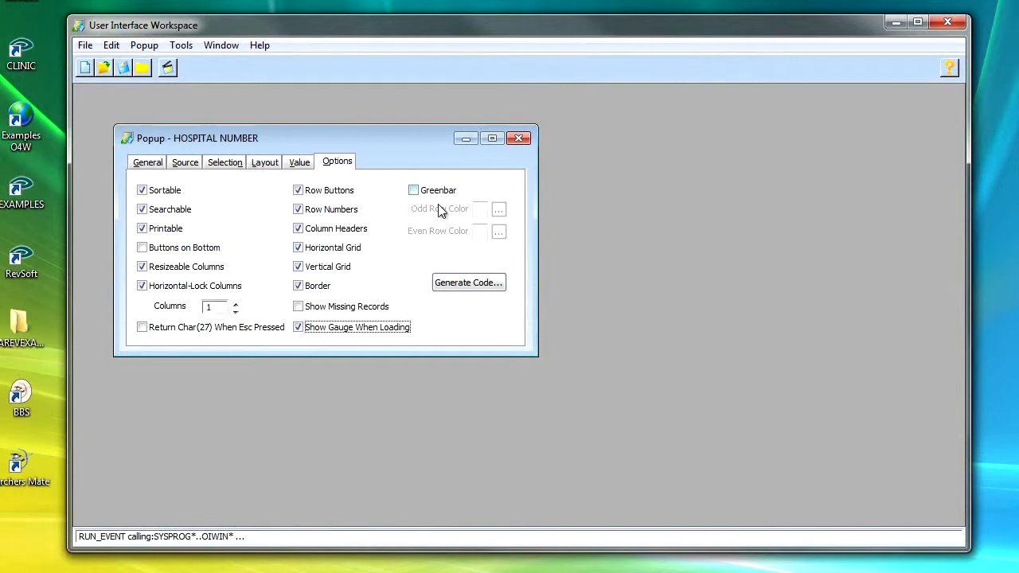
Step: Test the popup and close the preview without choosing a row
click(168, 68)
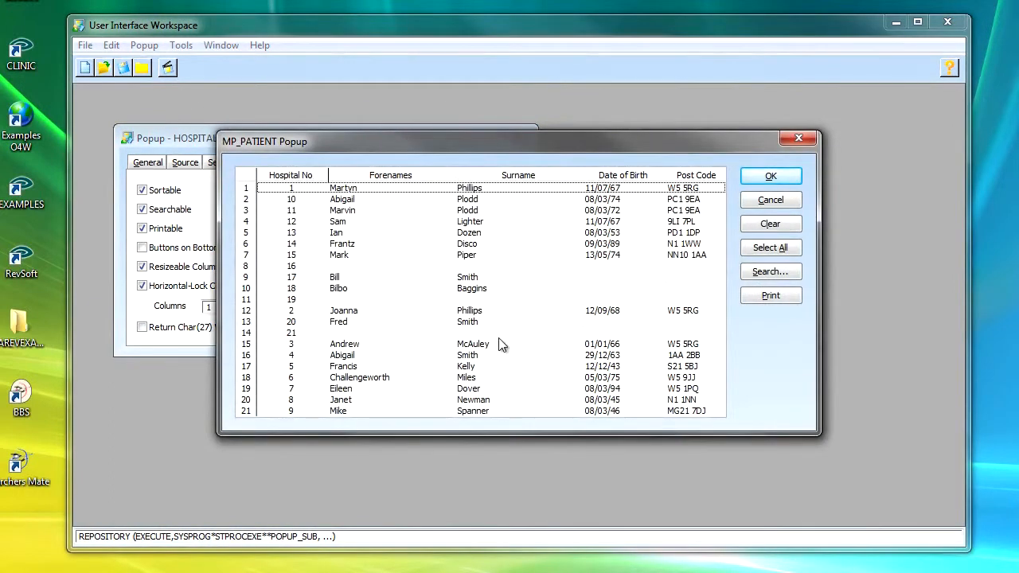
click(770, 177)
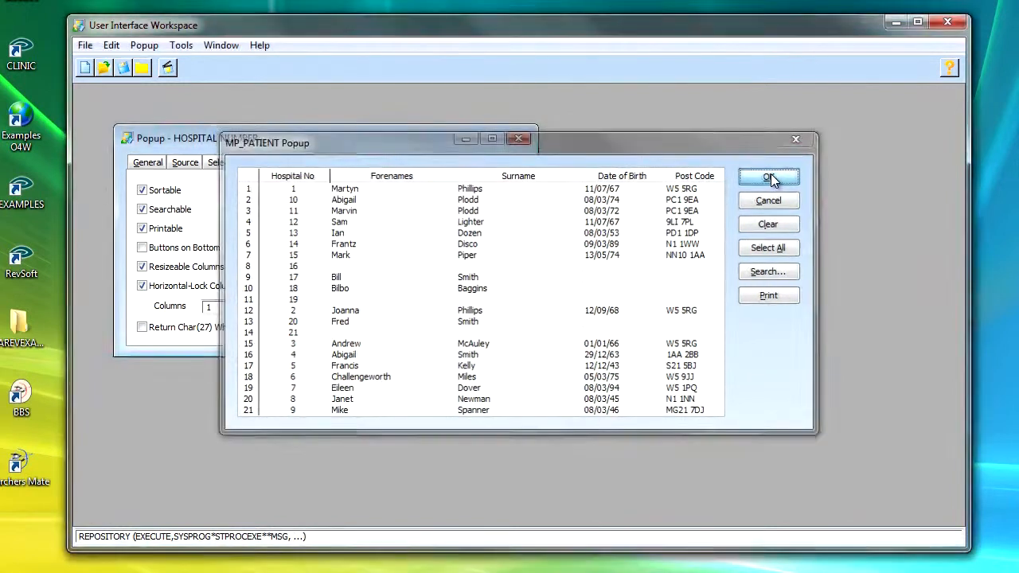
click(518, 303)
Step: Enable the Greenbar option and test the popup again
click(428, 191)
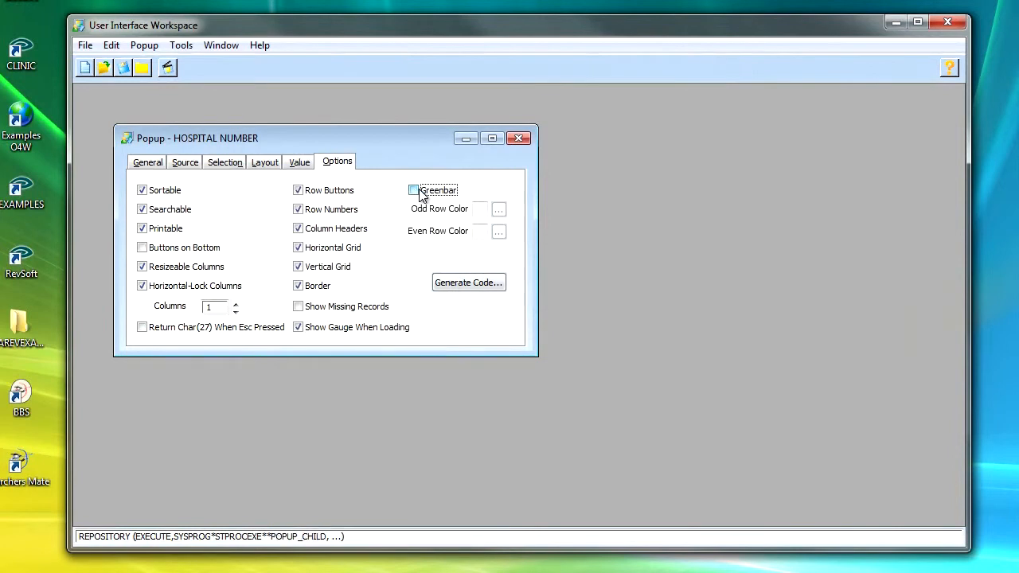
click(165, 68)
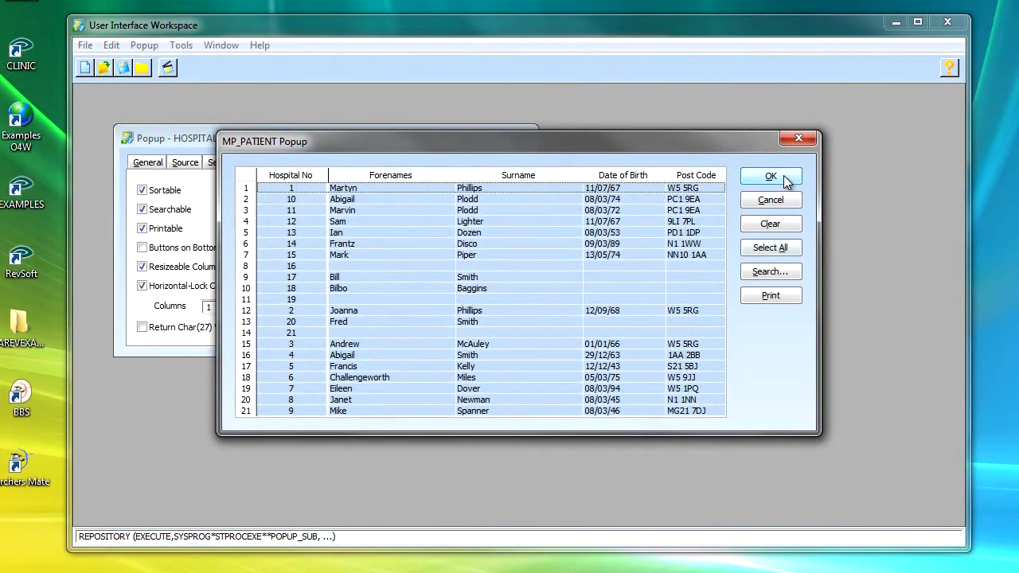
click(783, 176)
click(516, 308)
Step: Set the greenbar's even row colour to white
click(499, 231)
click(237, 189)
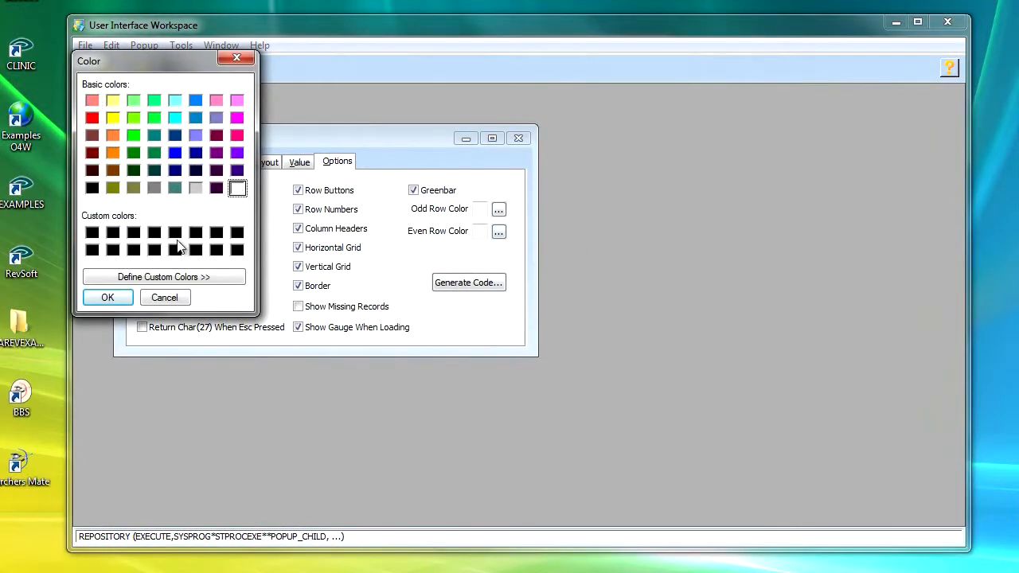
click(101, 296)
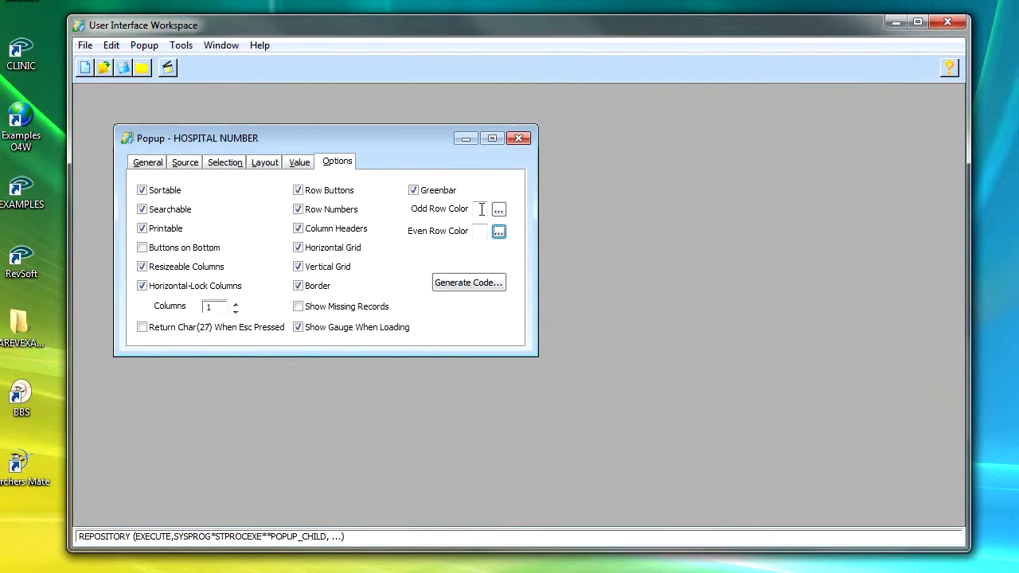
Step: Preview the popup with the new row colours and close it
click(166, 70)
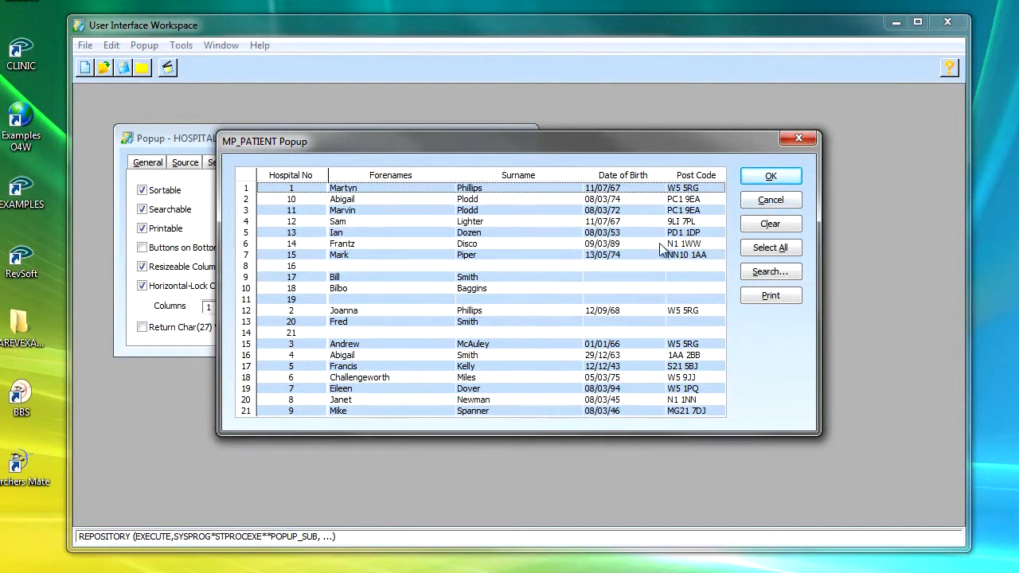
click(780, 204)
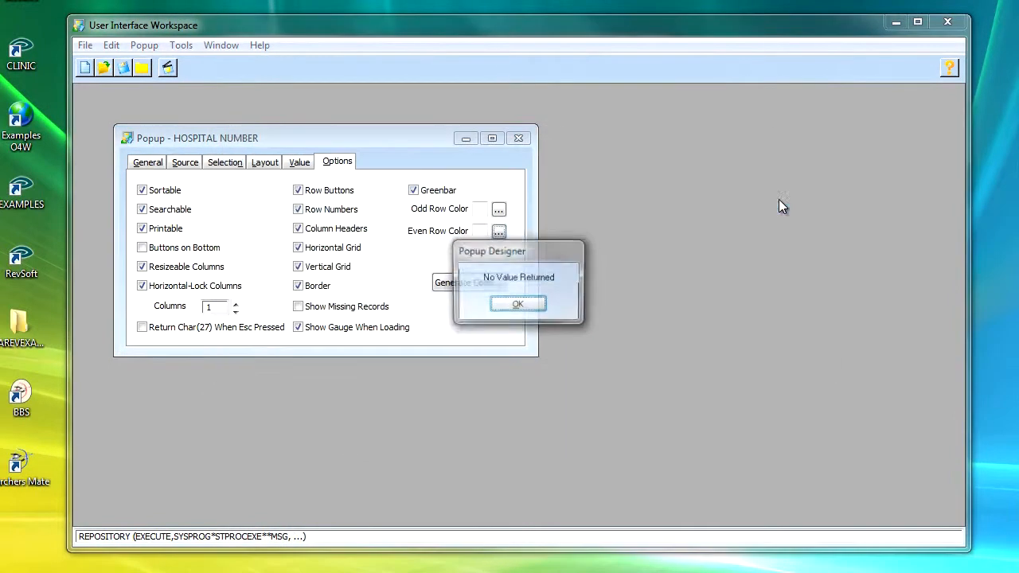
click(515, 305)
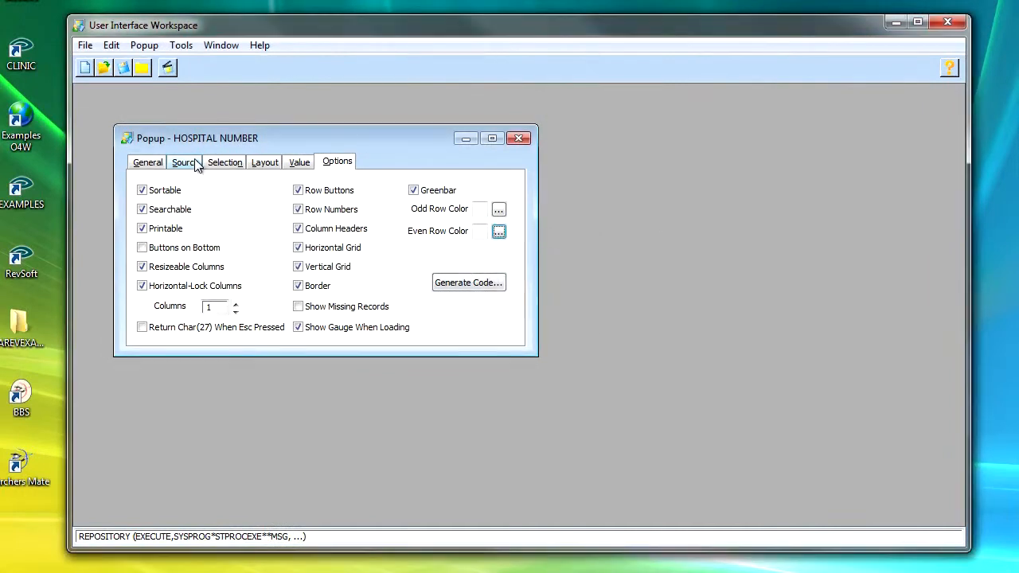
Step: Size the popup by Number of Rows and a width of 3 columns, and preview it
click(151, 165)
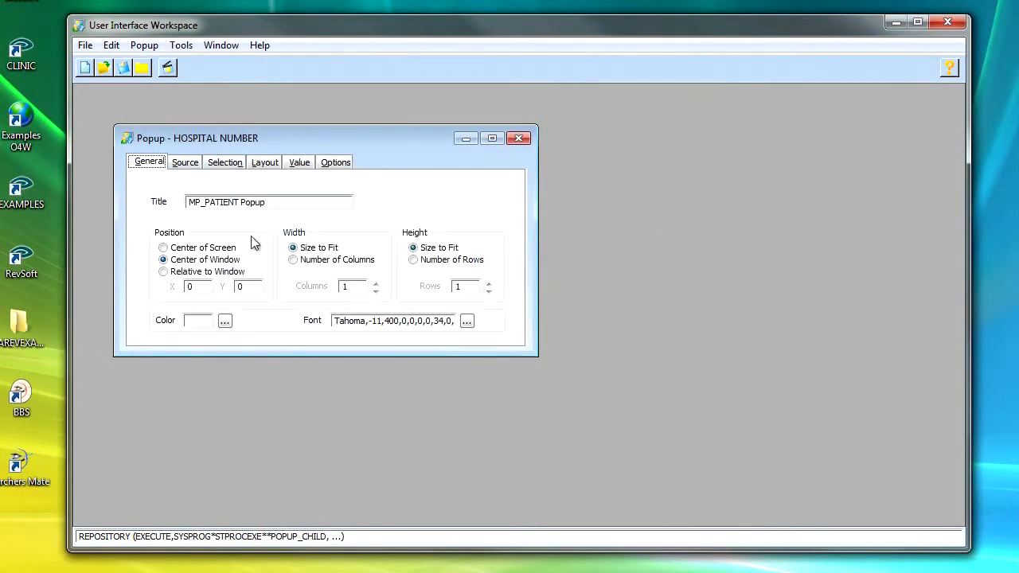
click(437, 261)
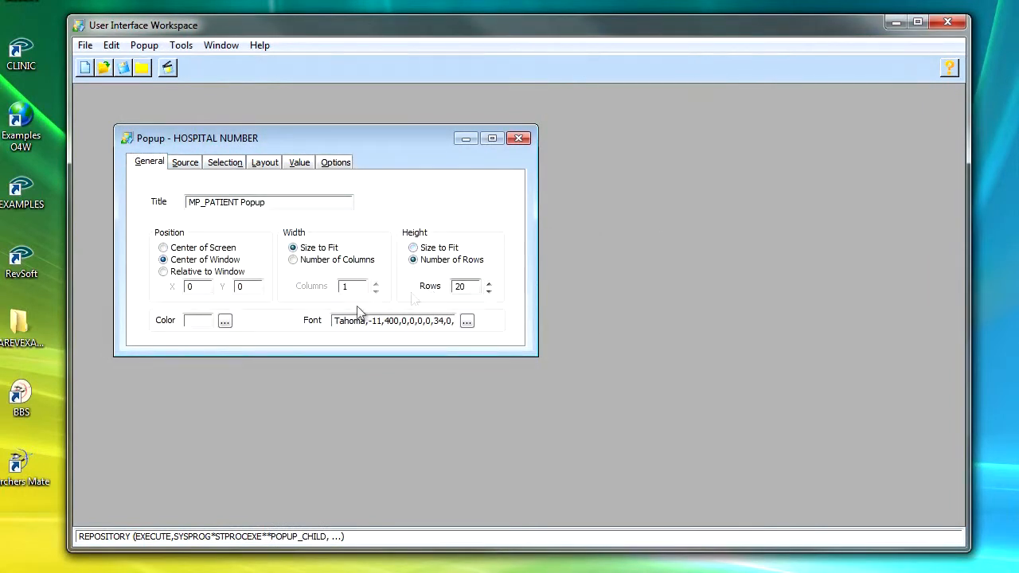
click(319, 260)
text(3)
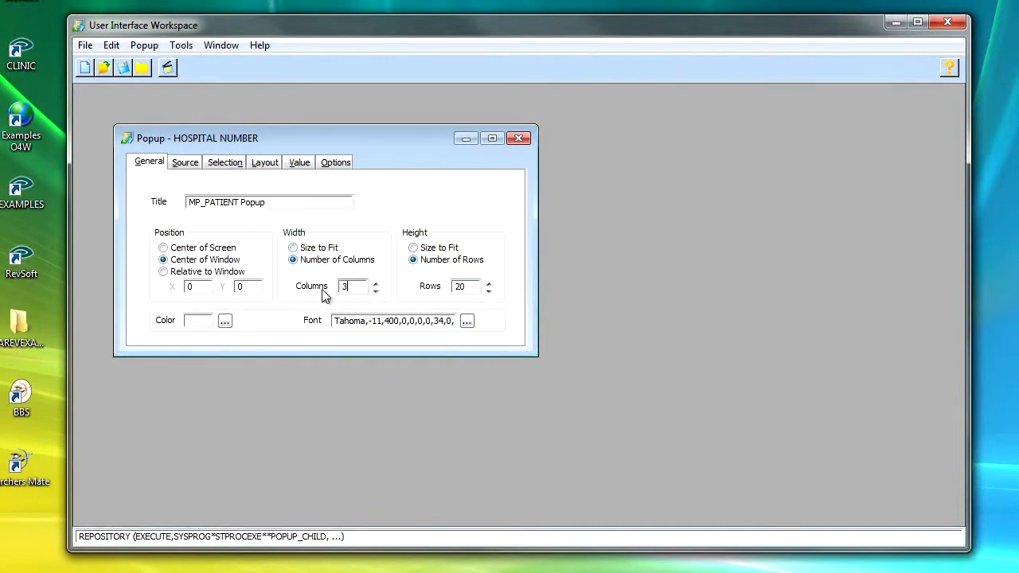
click(167, 68)
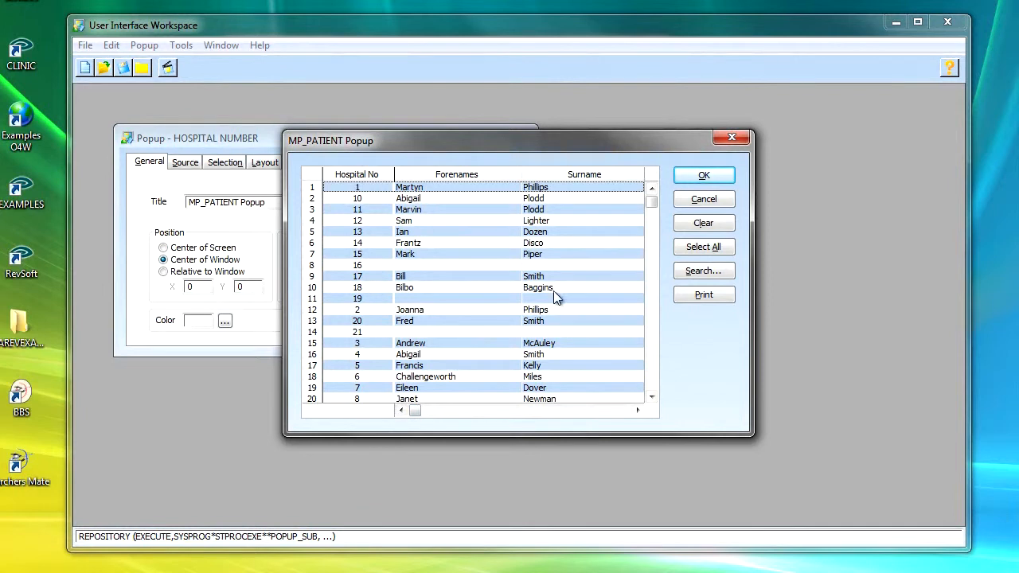
Step: Scroll the popup preview's columns horizontally, then cancel the preview and dismiss the message
click(639, 410)
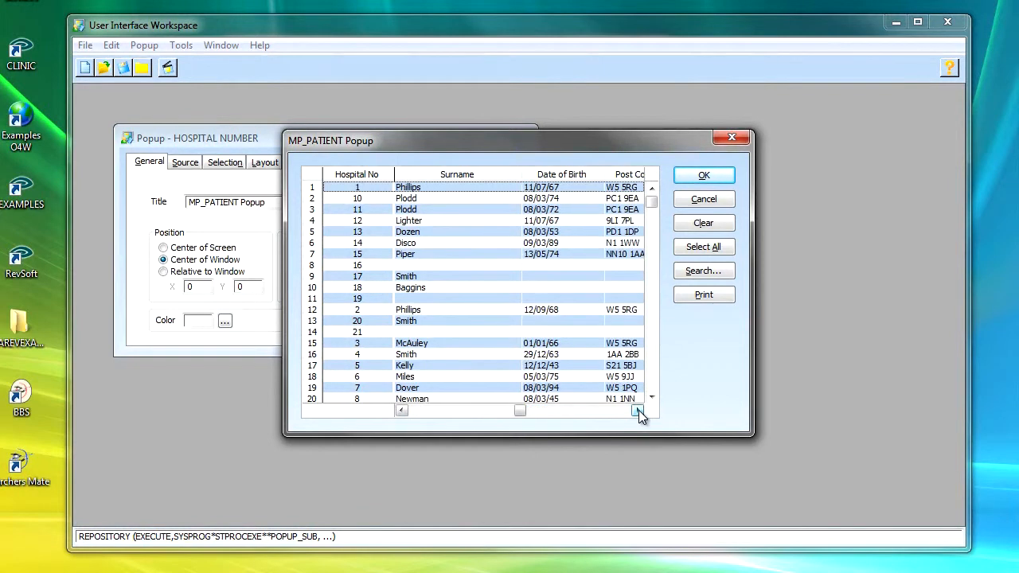
click(638, 410)
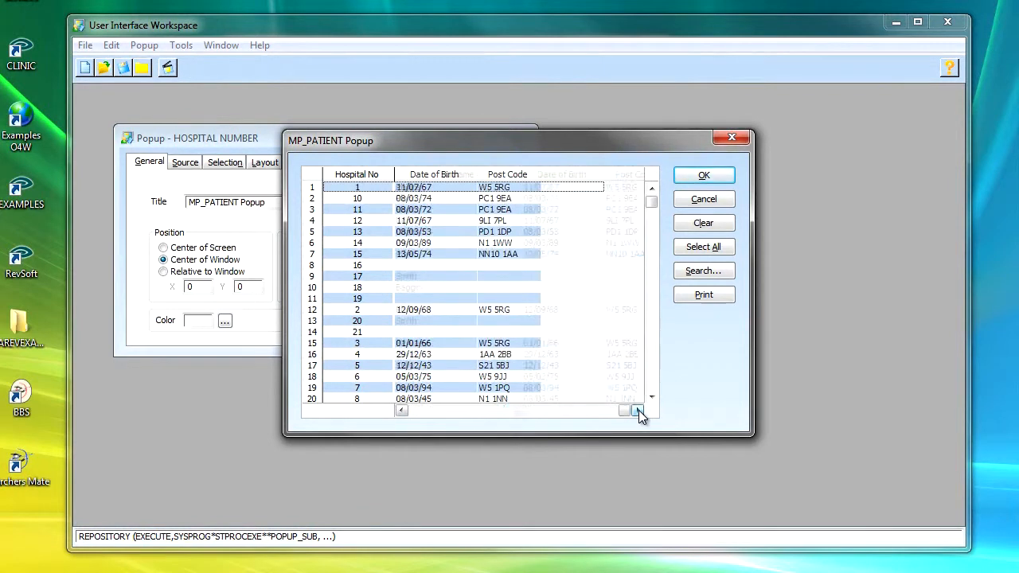
click(402, 410)
click(402, 411)
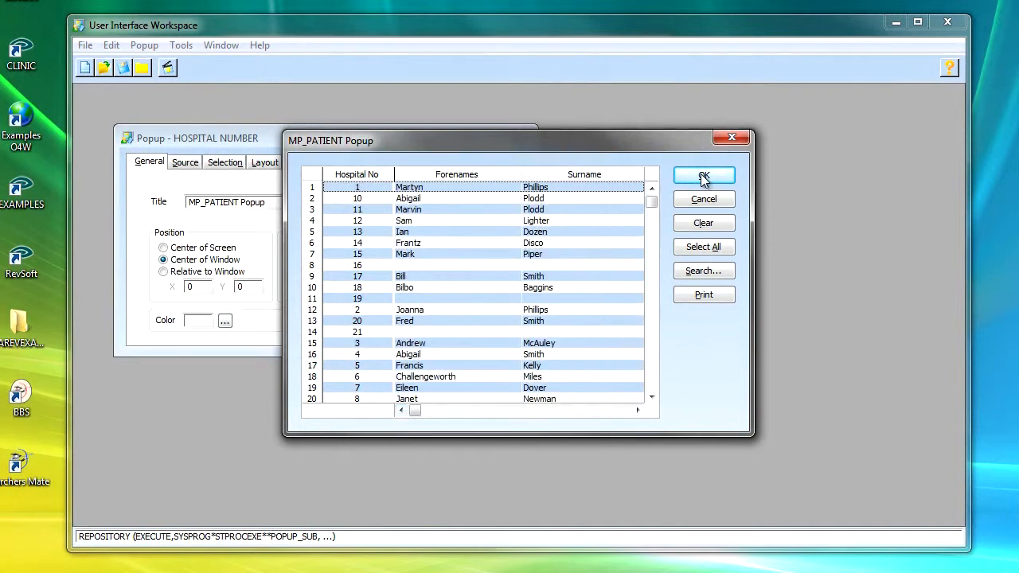
click(712, 201)
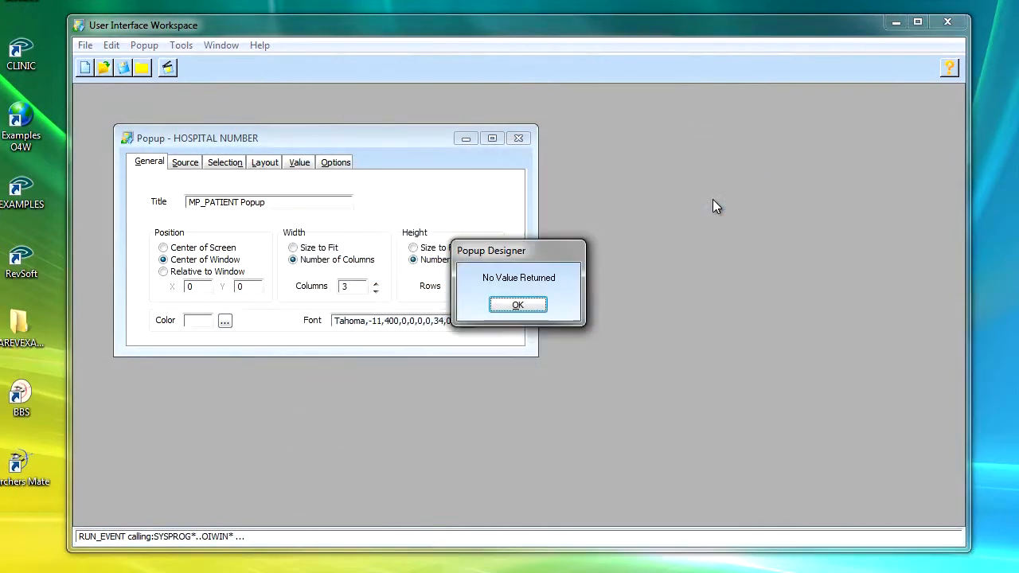
key(Return)
Step: Set the popup's width to Size to Fit and save the popup
click(317, 249)
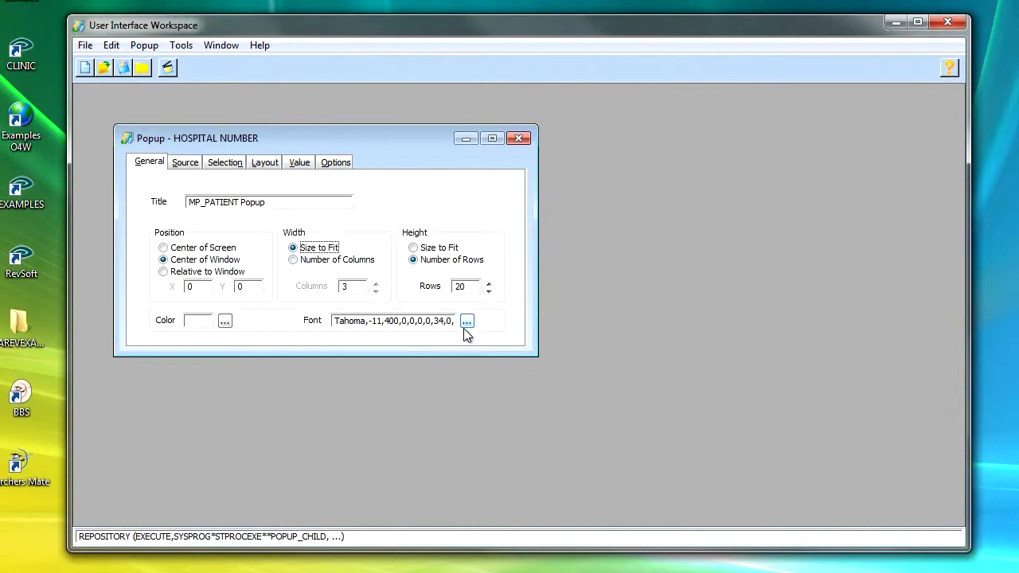
click(339, 164)
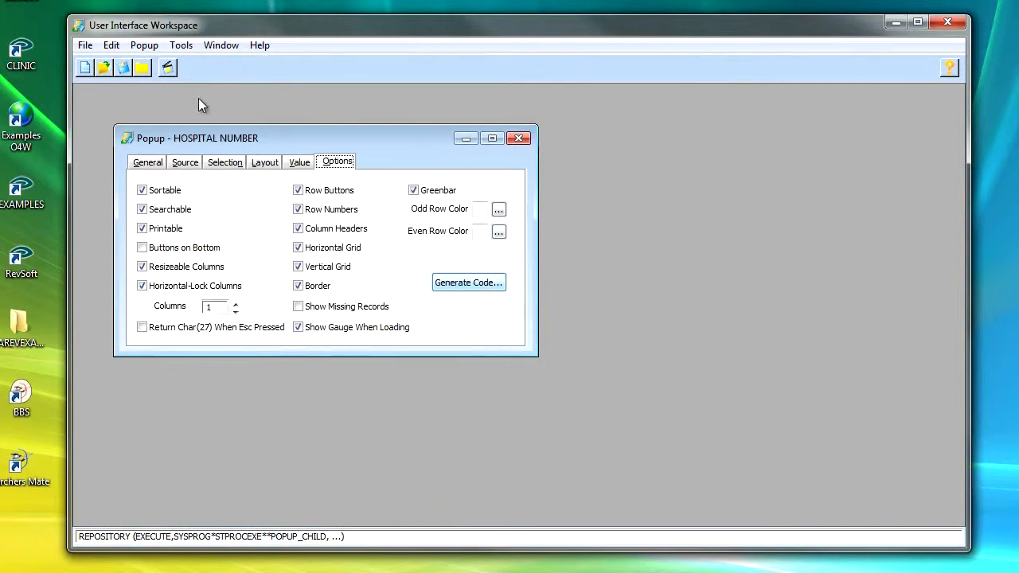
click(125, 68)
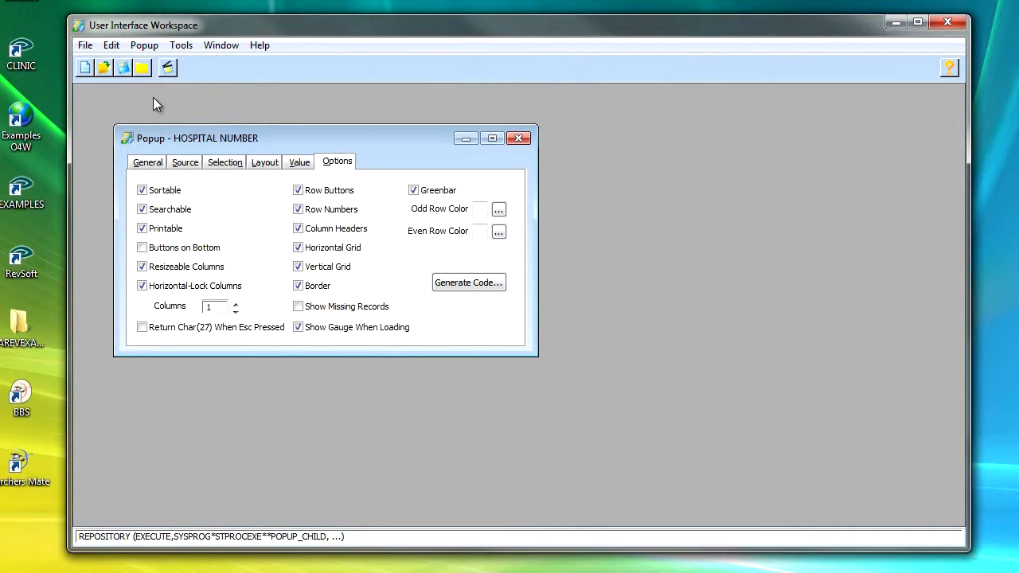
click(84, 46)
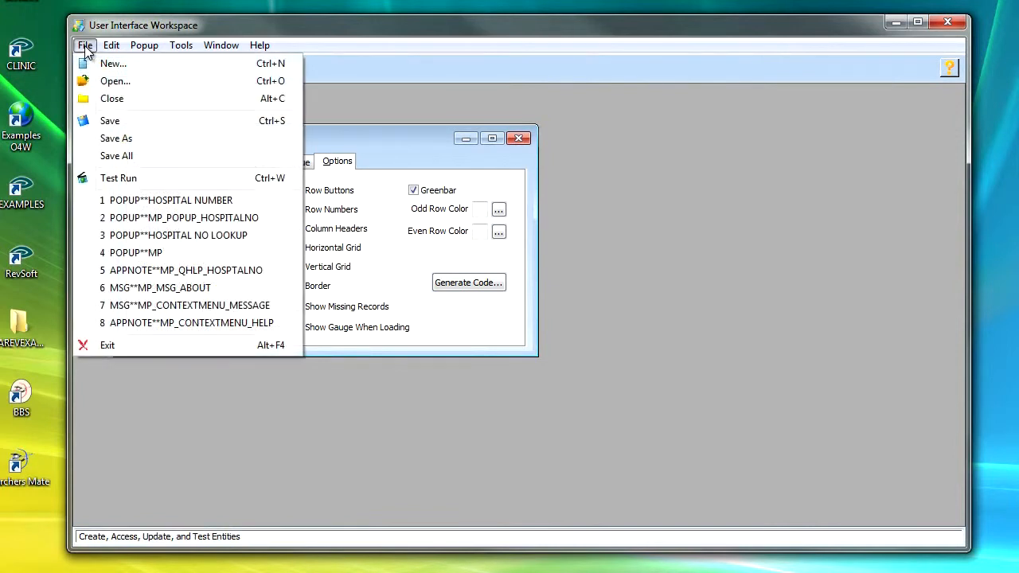
click(238, 202)
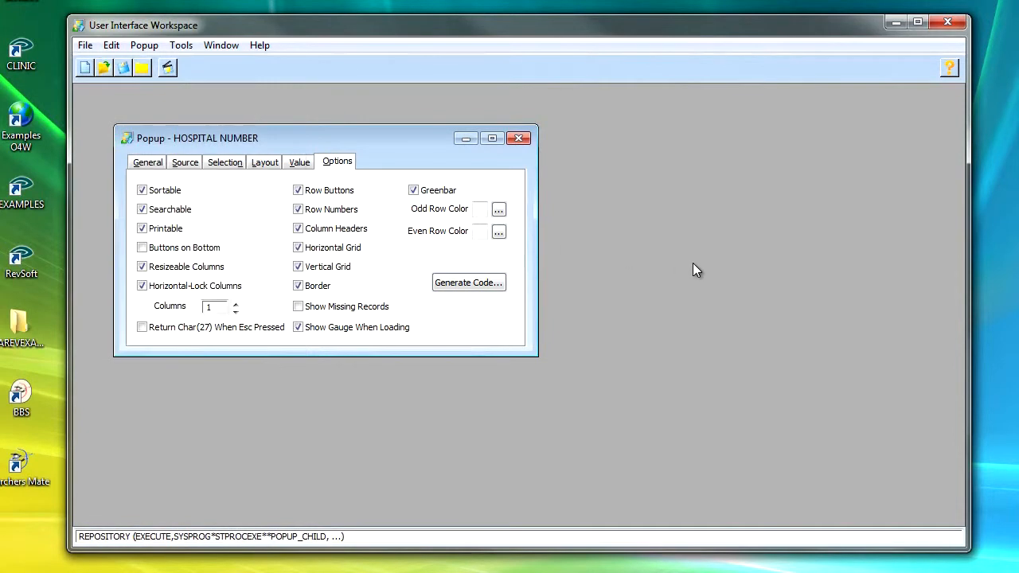
Step: Save the popup as a new entity named MP_POPUP_HOSPITAL NUMBER
click(85, 46)
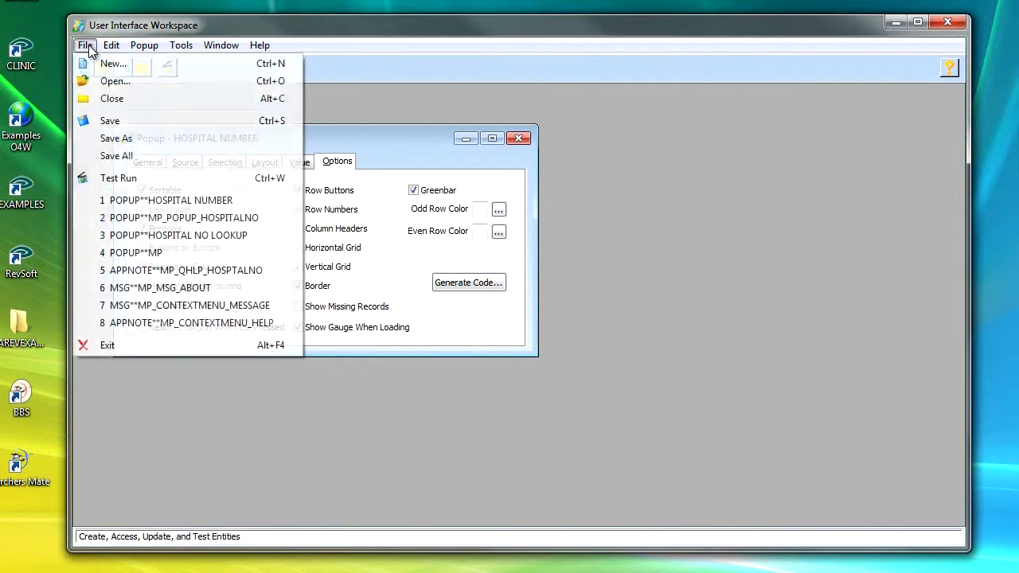
click(116, 138)
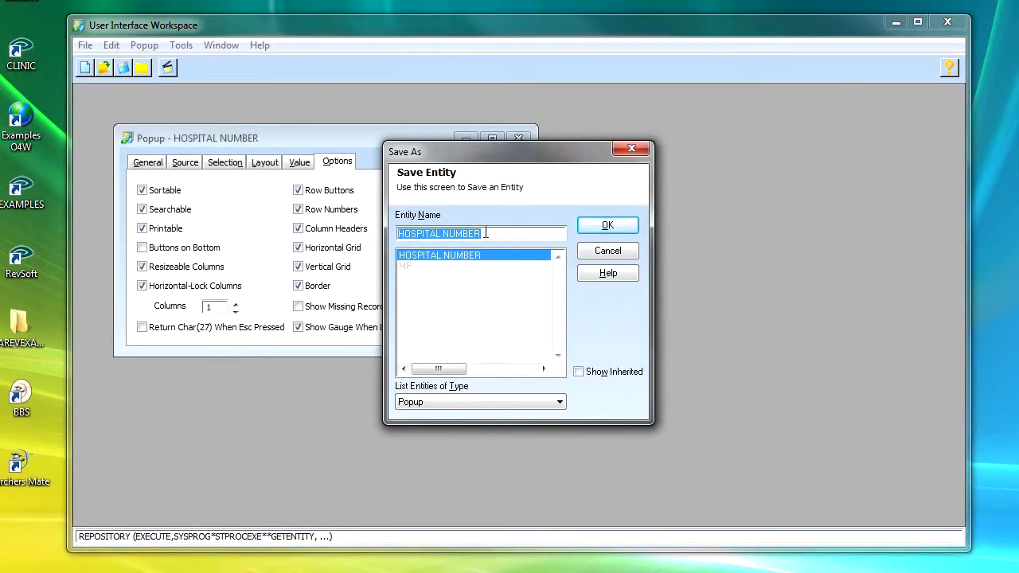
key(End)
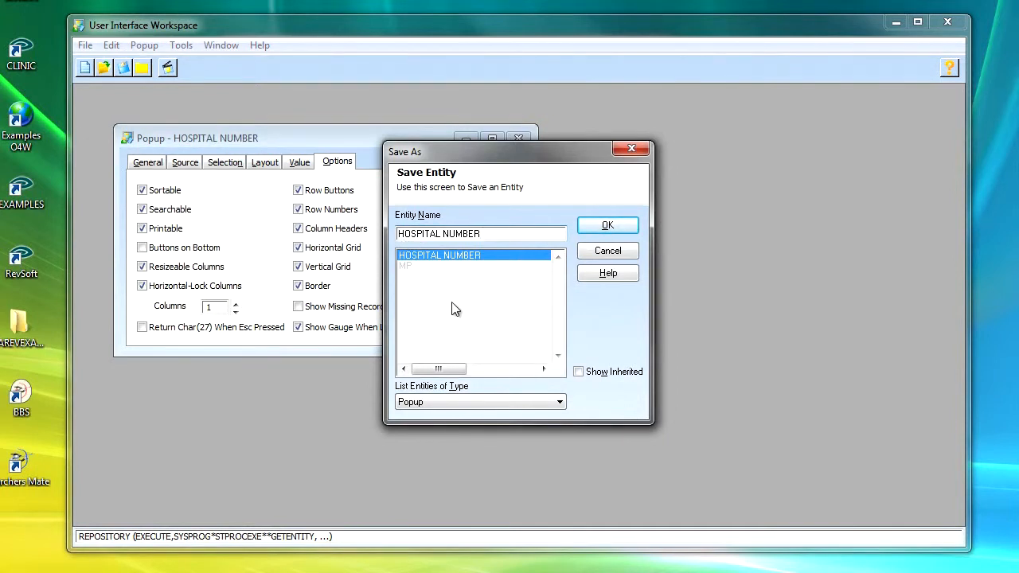
text(M)
key(BackSpace)
key(BackSpace)
text(MP_POPUP)
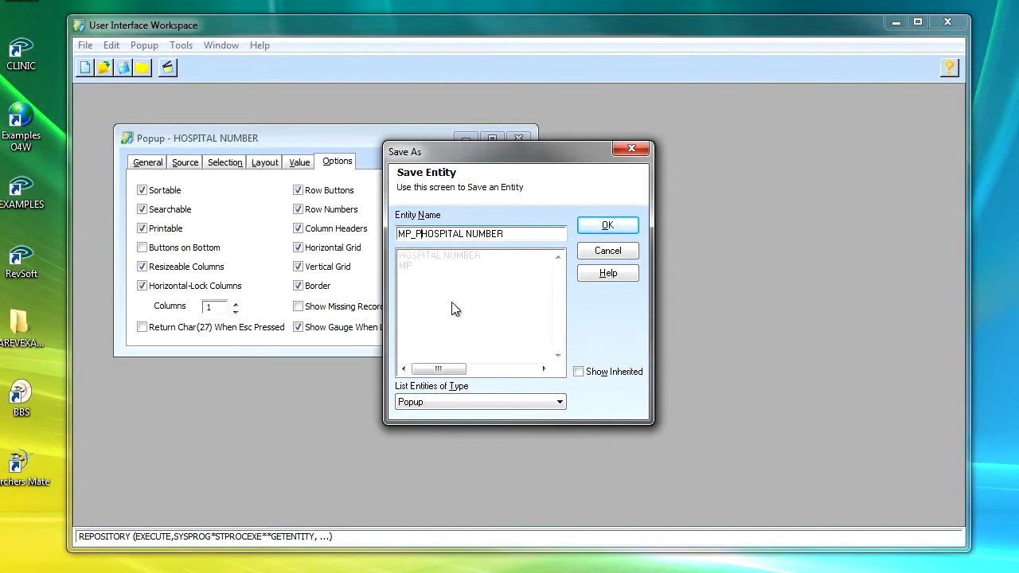
text(_)
click(597, 226)
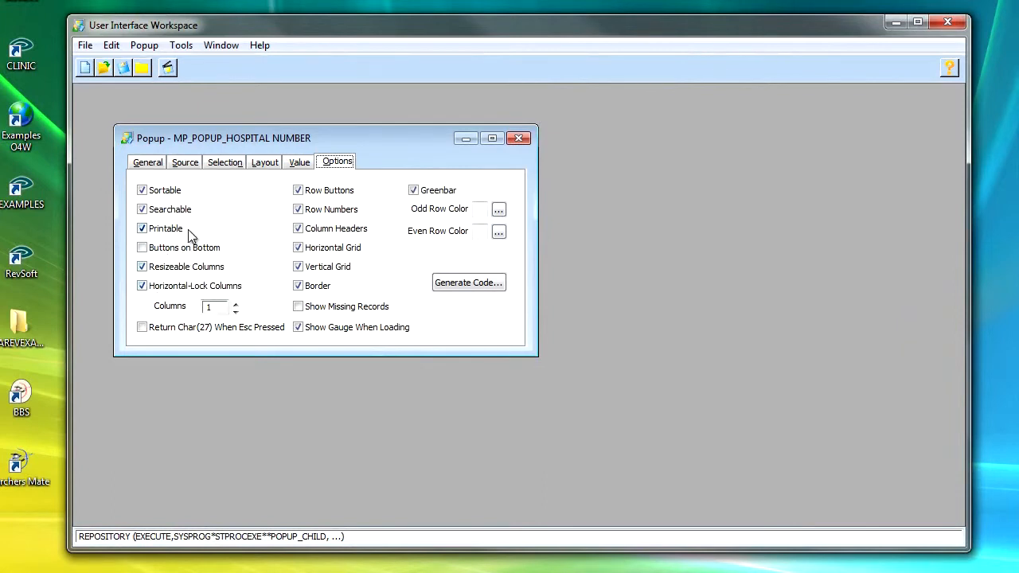
Step: Test-run the renamed popup, cancel it and dismiss the message
click(168, 68)
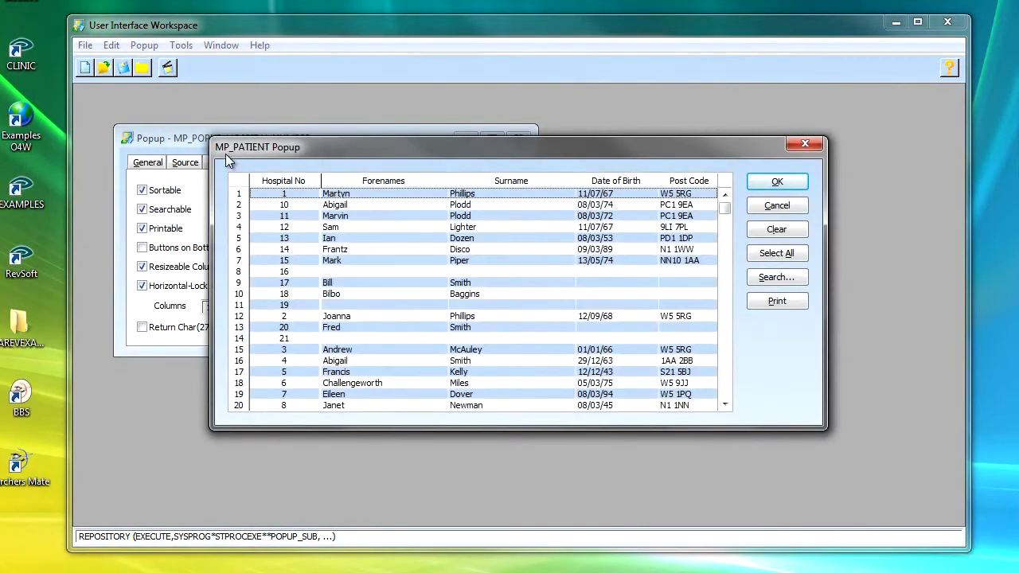
click(789, 206)
click(532, 306)
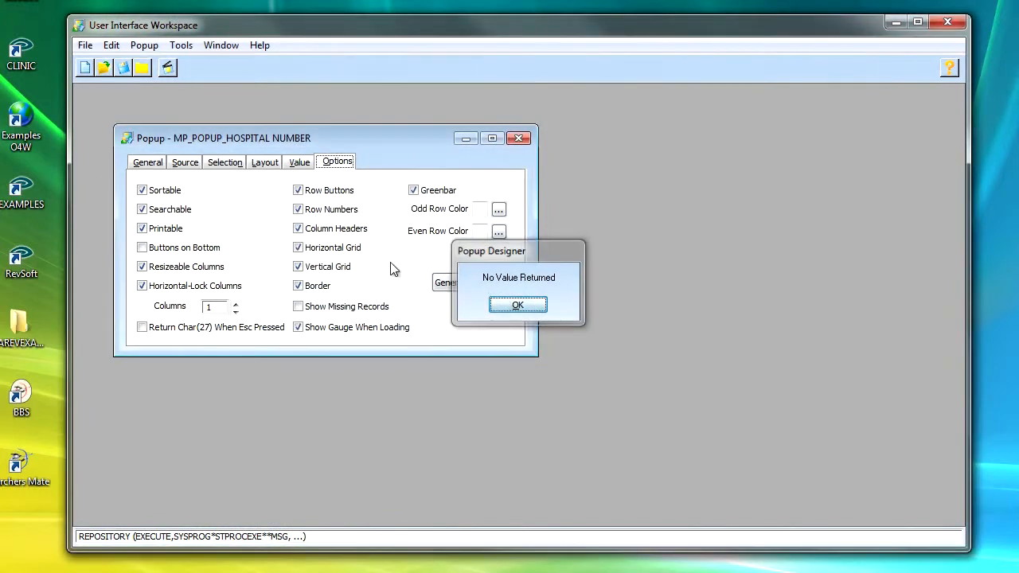
Step: Replace the popup's title with new text beginning Hospi
click(158, 164)
drag(282, 204, 141, 201)
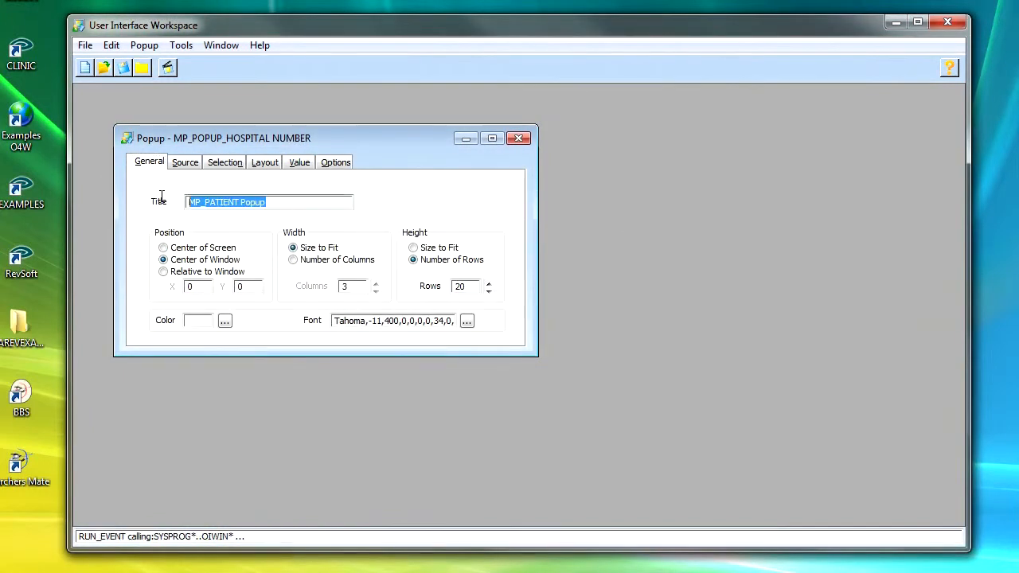
text(Hospital Number)
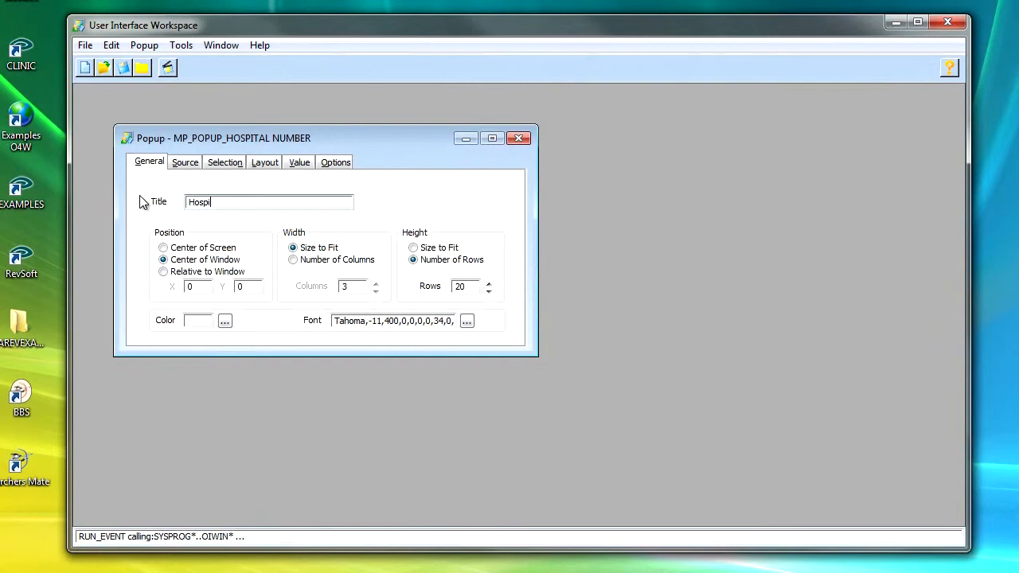